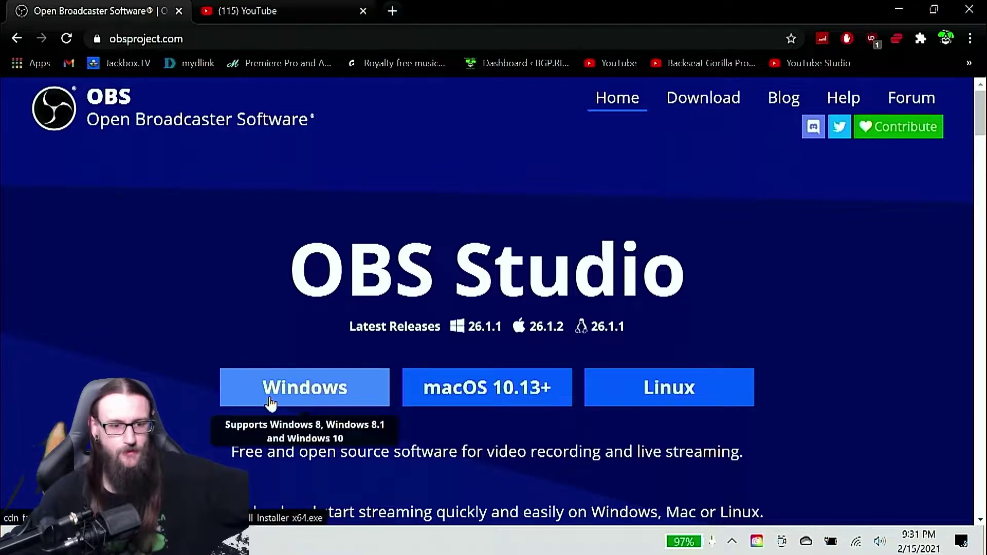
# Download the Windows installer of OBS Studio 26.1.1 from obsproject.com into the Downloads folder
pyautogui.scroll(-1, 180, 321)
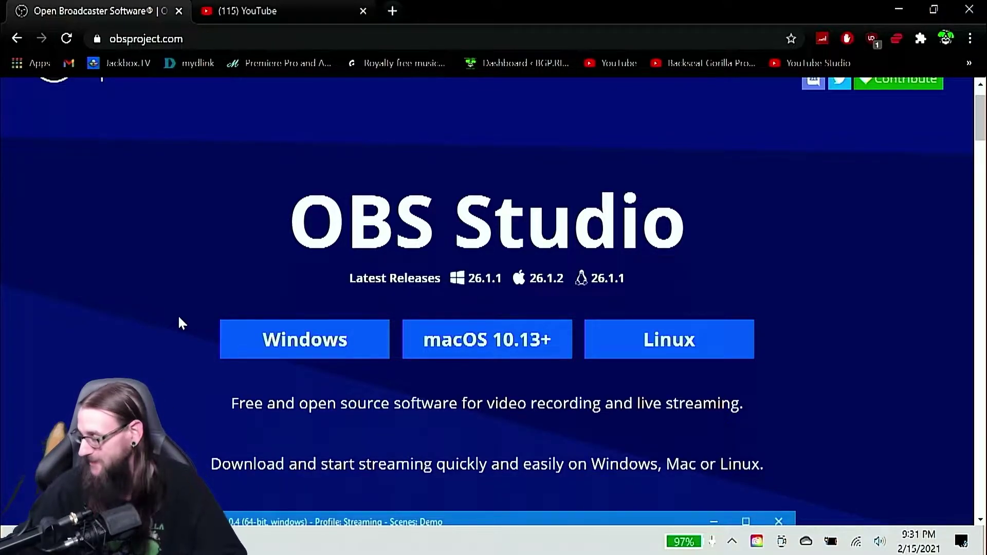
pyautogui.click(305, 340)
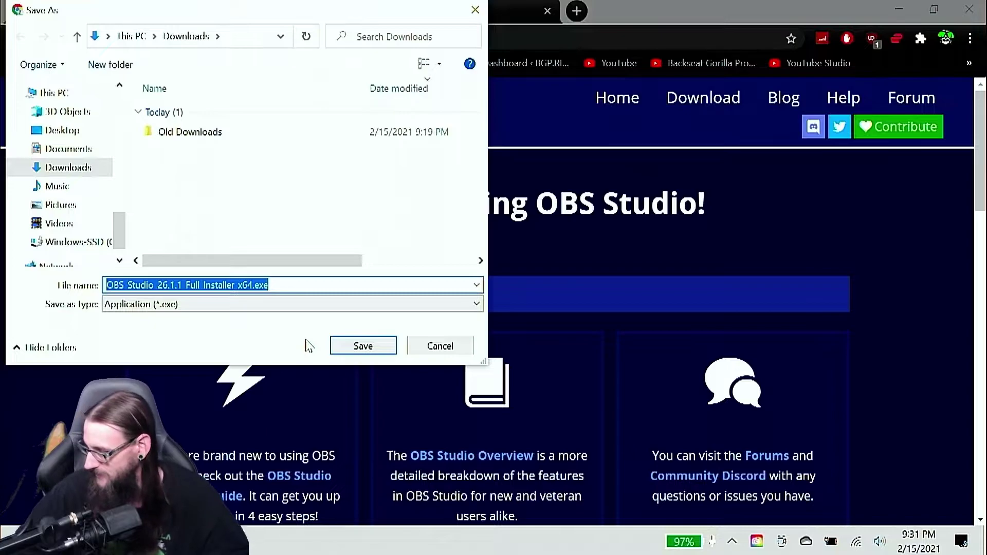
pyautogui.click(386, 347)
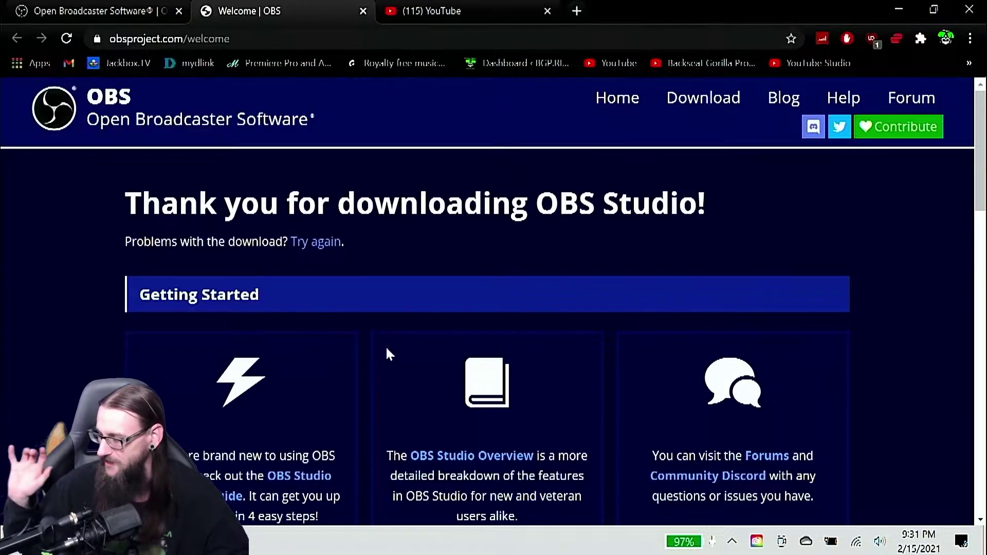
# Run the downloaded OBS Studio installer and allow it to make changes to the device
pyautogui.scroll(-2, 387, 349)
pyautogui.scroll(-6, 387, 349)
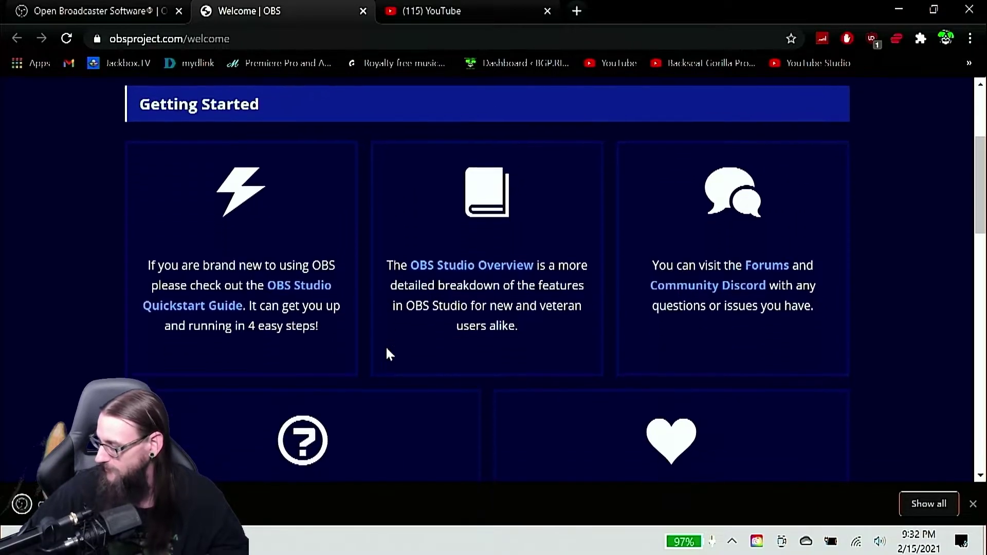
pyautogui.scroll(-3, 387, 349)
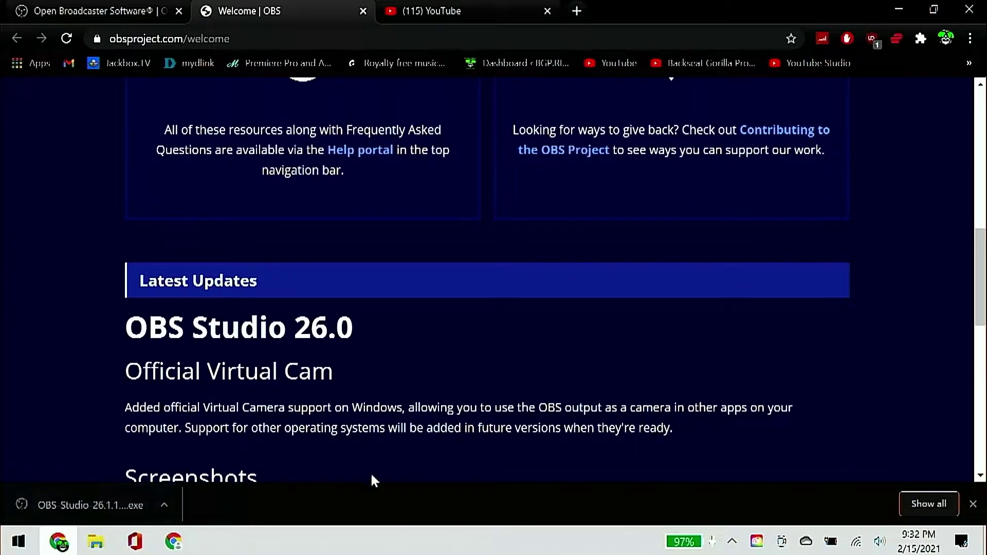
pyautogui.click(104, 506)
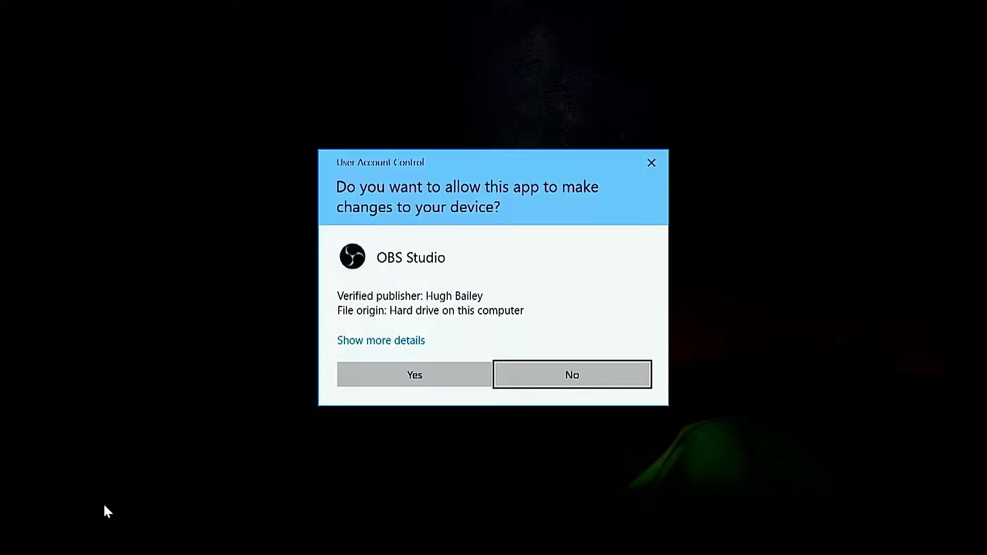
pyautogui.click(358, 371)
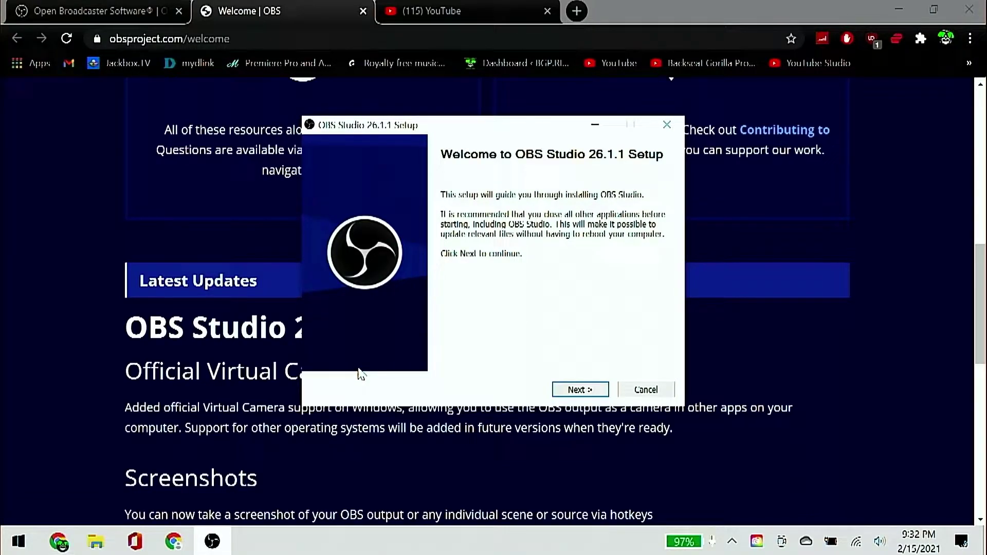
# Install OBS Studio 26.1.1 in its default destination folder and finish setup with the launch option on
pyautogui.click(580, 392)
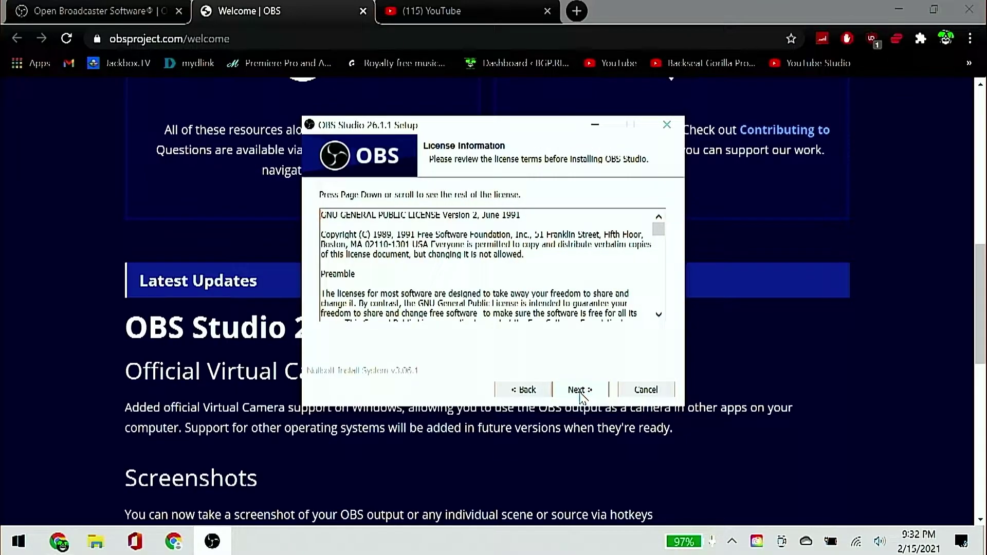
pyautogui.click(580, 392)
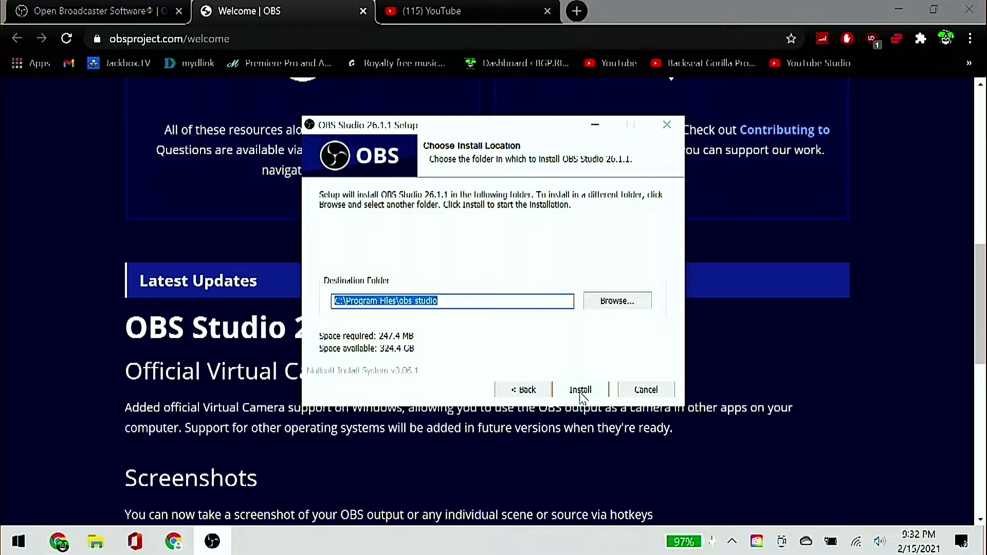
pyautogui.click(580, 390)
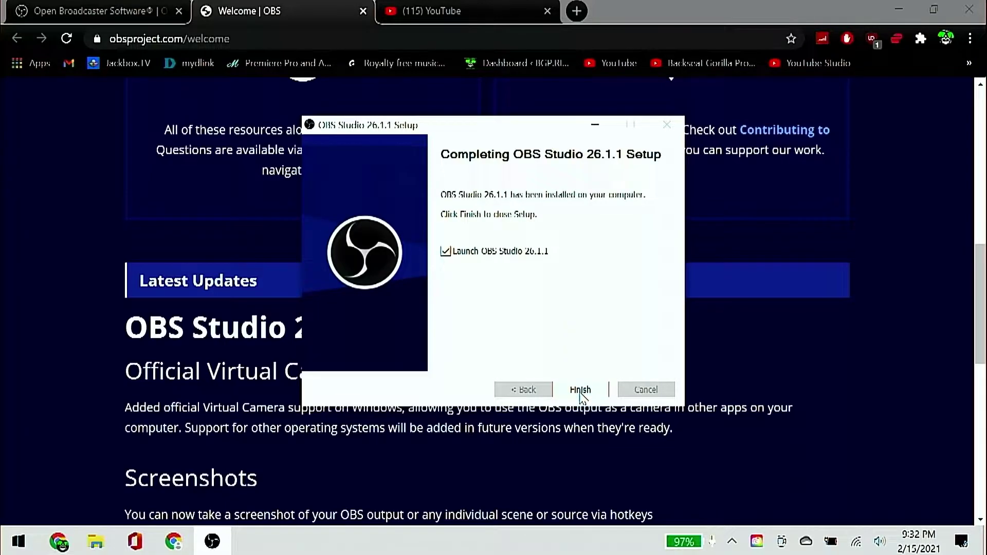
pyautogui.click(581, 392)
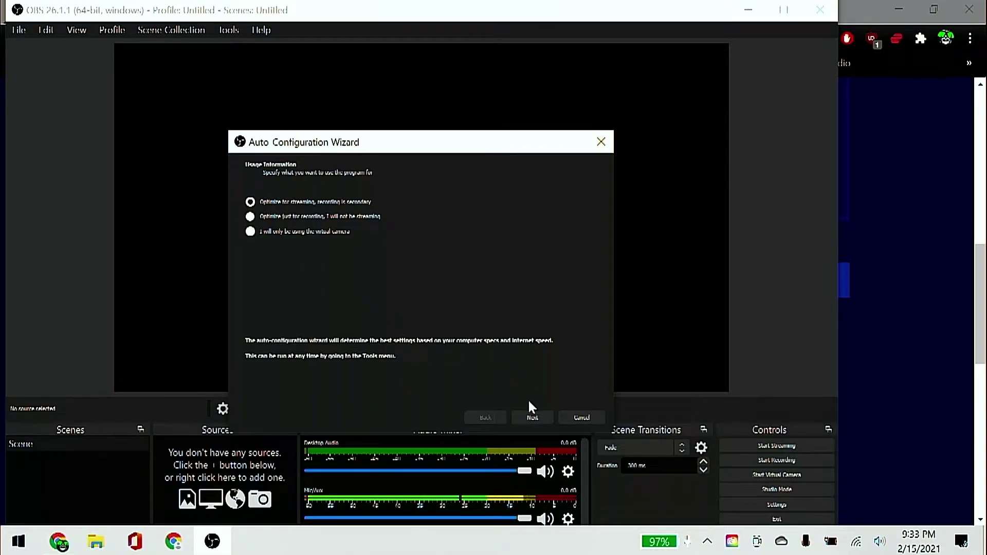
# In the Auto Configuration Wizard, keep streaming optimization and the default video settings, and choose Custom as the service
pyautogui.click(547, 418)
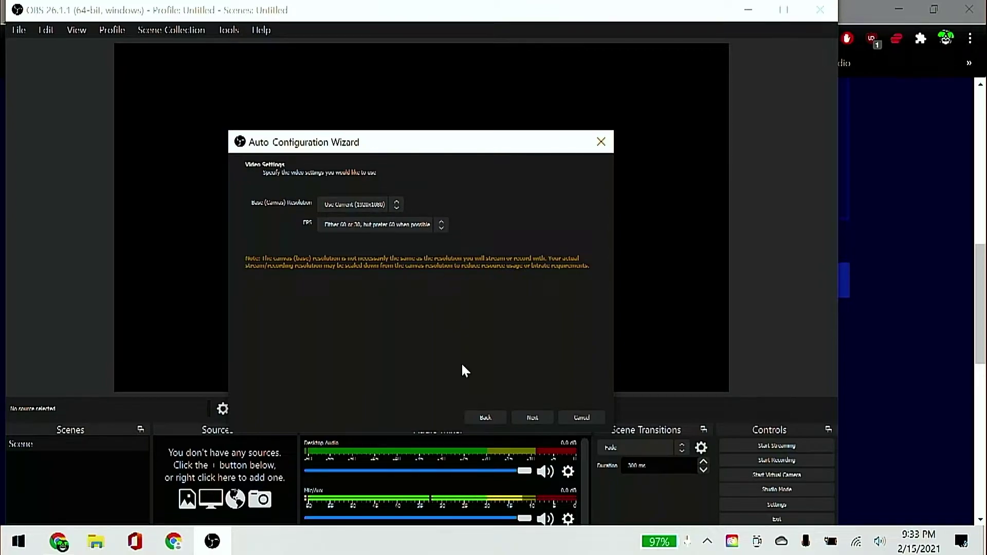
pyautogui.click(522, 418)
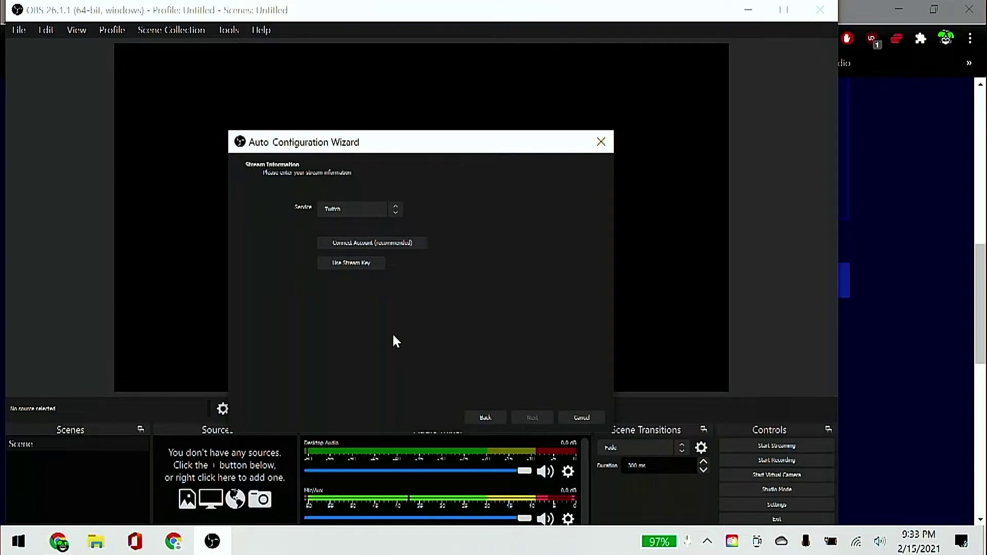
pyautogui.click(373, 210)
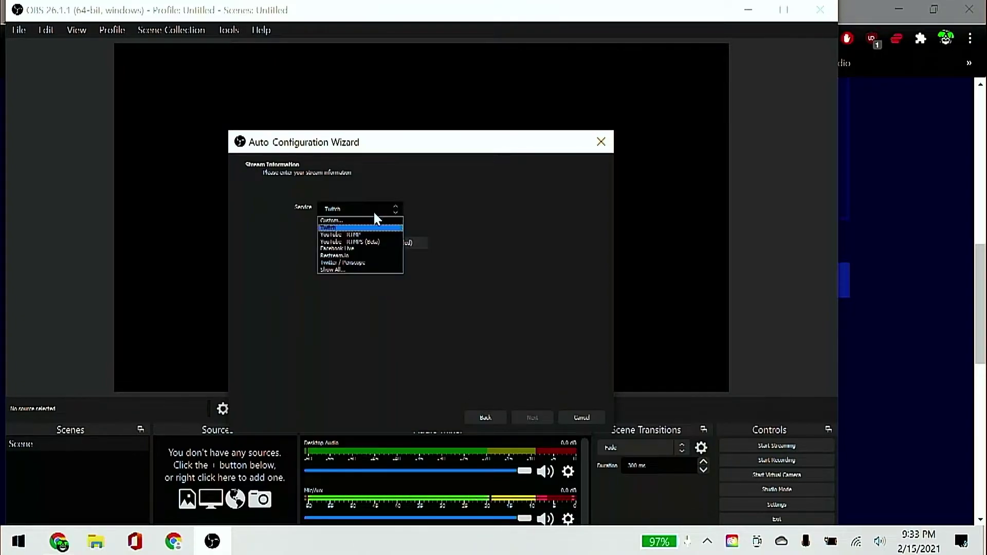
pyautogui.click(346, 222)
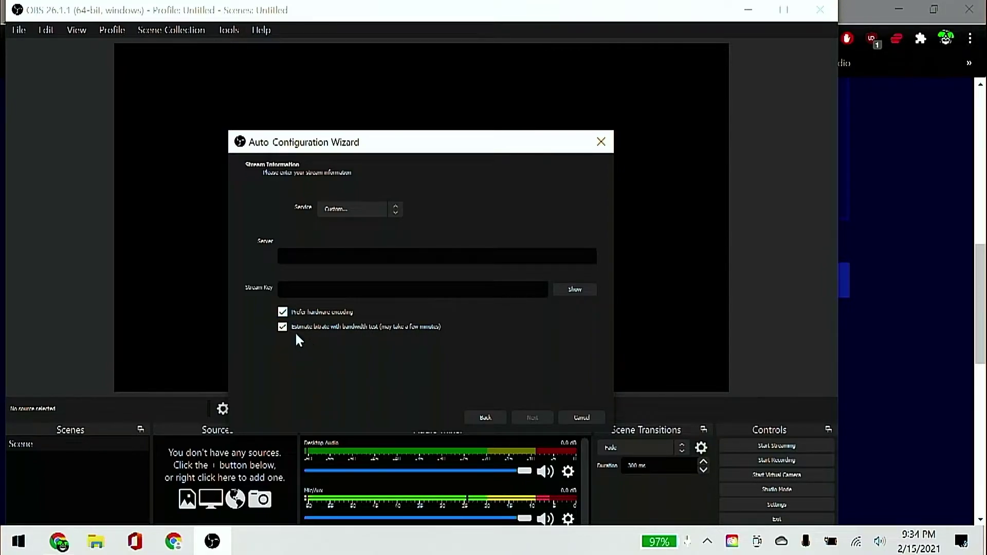
# Turn off bitrate estimation with the bandwidth test and set the video bitrate to 6000
pyautogui.click(282, 326)
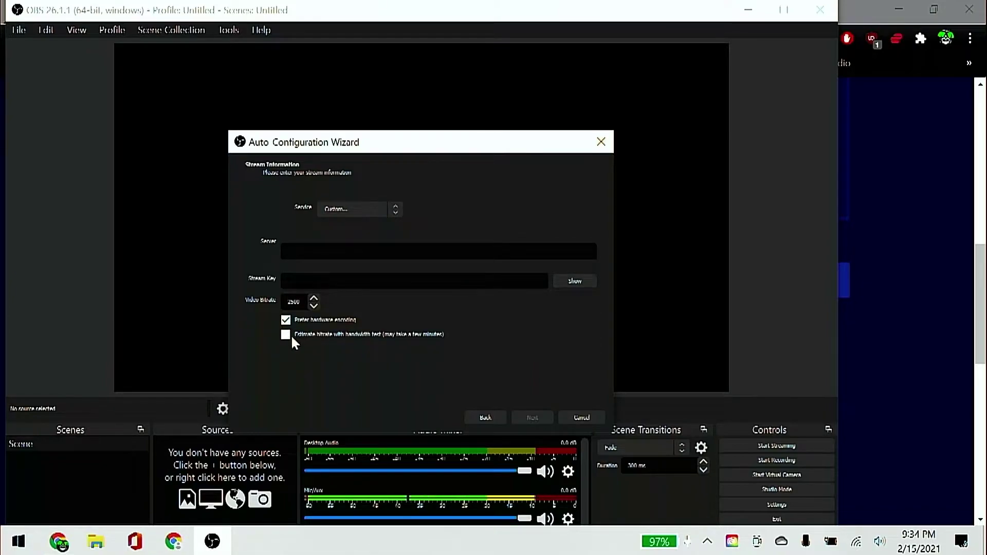
pyautogui.doubleClick(294, 303)
pyautogui.write('15')
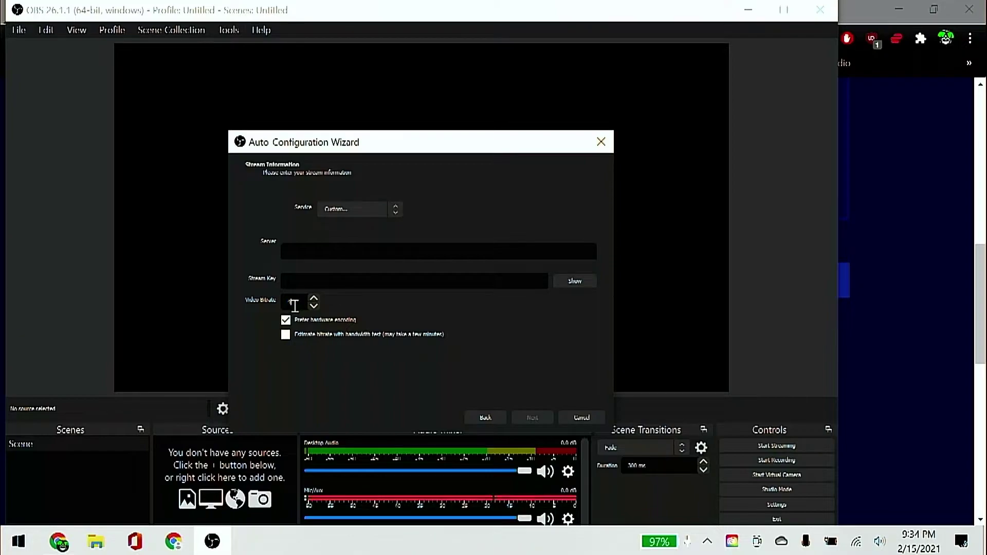
pyautogui.write('00')
pyautogui.press('BackSpace')
pyautogui.press('BackSpace')
pyautogui.press('BackSpace')
pyautogui.write('6000')
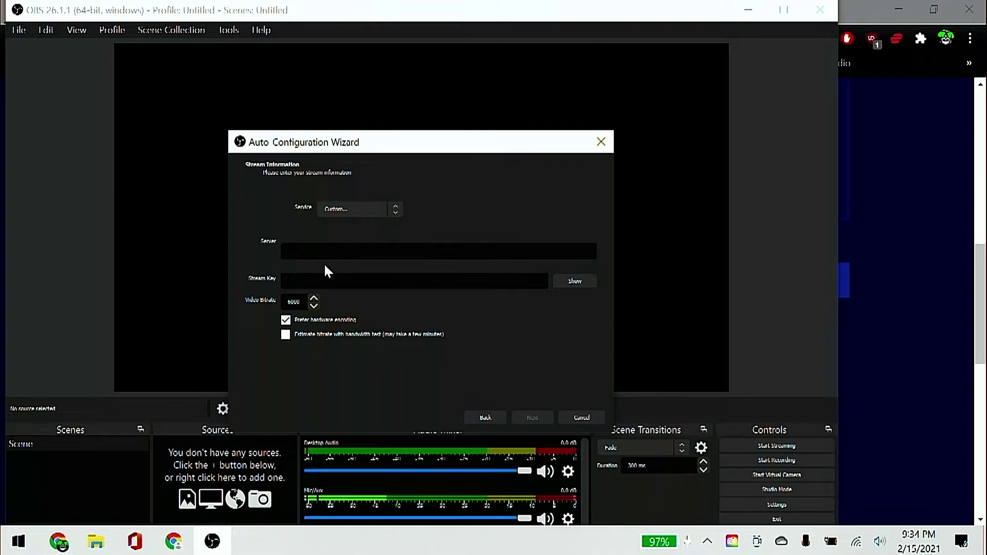
# Enter 000 as the server, fill in the stream key, and apply the wizard's settings
pyautogui.click(320, 247)
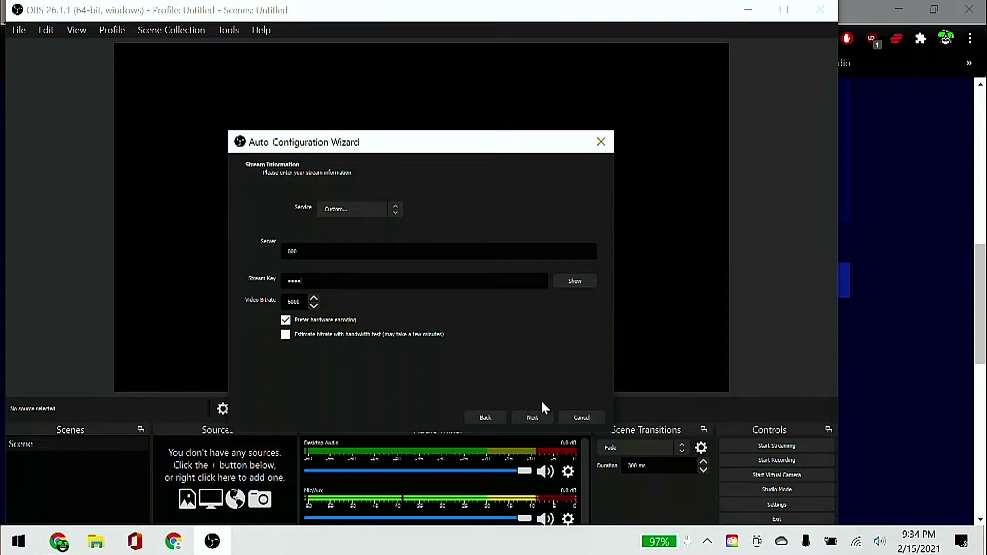
pyautogui.click(539, 420)
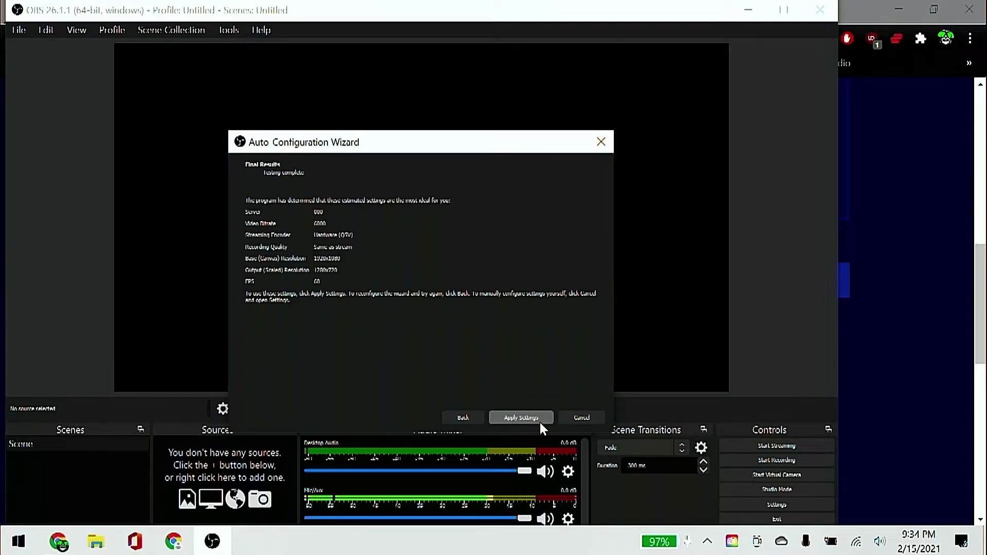
pyautogui.click(539, 420)
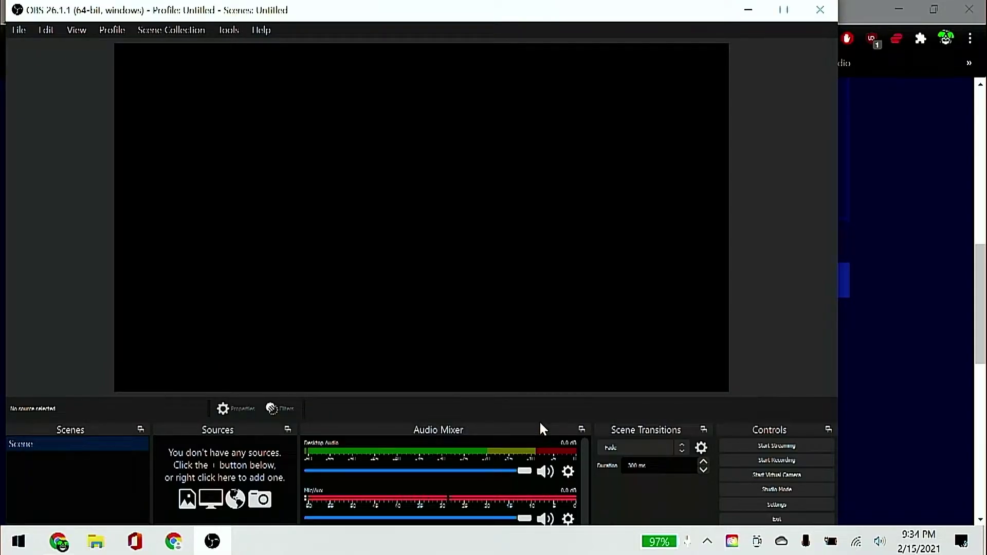
# Maximize the OBS window and lower the Mic/Aux volume to about -8.4 dB
pyautogui.click(783, 10)
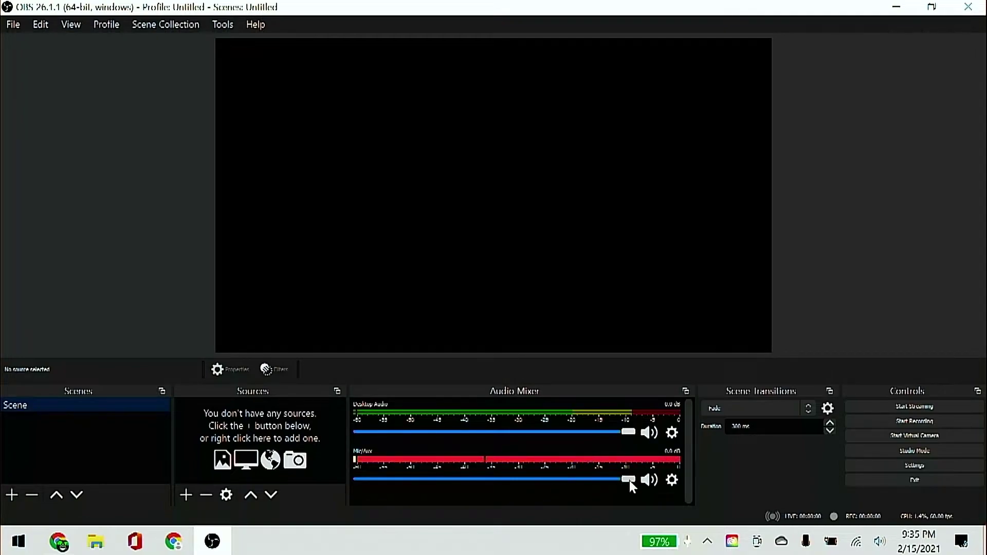
pyautogui.moveTo(629, 480); pyautogui.dragTo(546, 482)
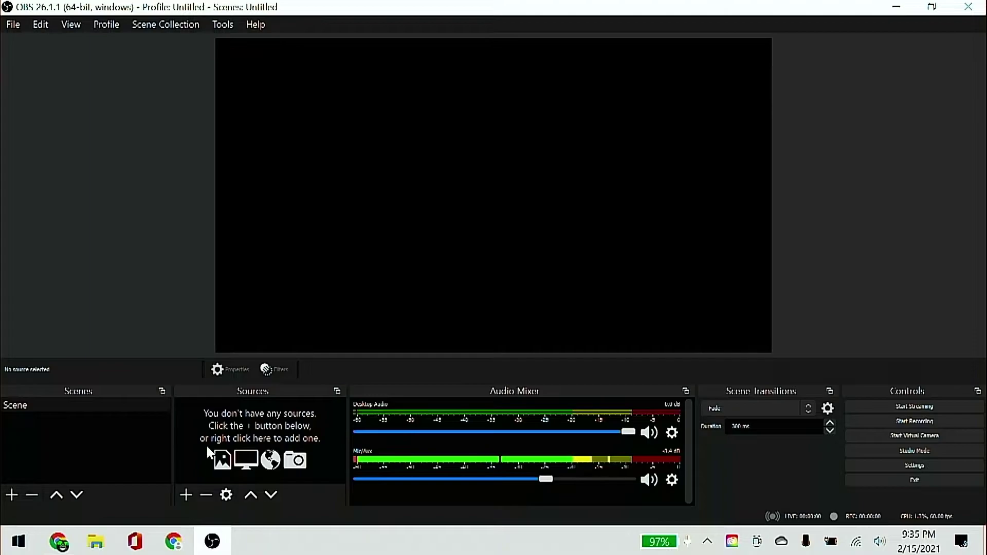
# Add a new Video Capture Device source to the scene under its default name
pyautogui.click(186, 495)
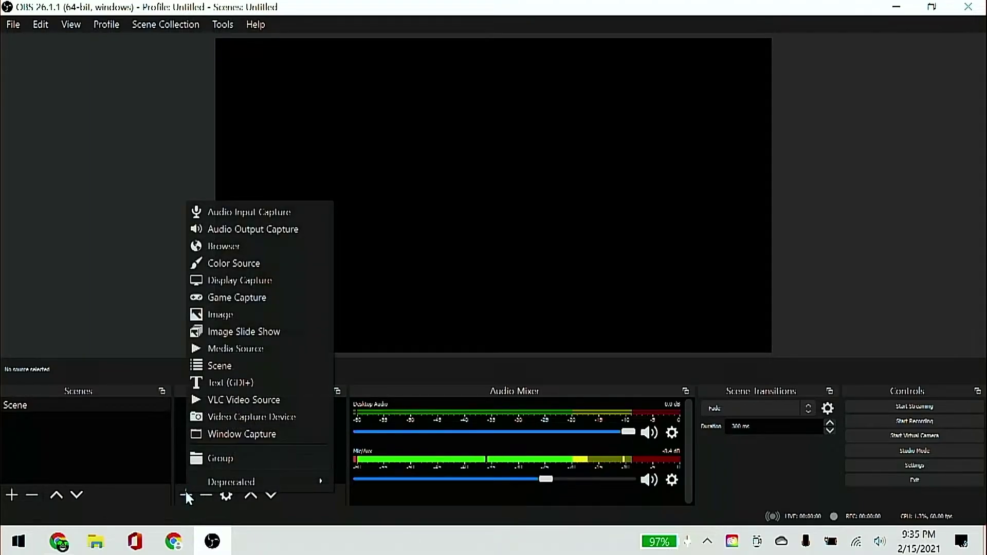
pyautogui.click(229, 416)
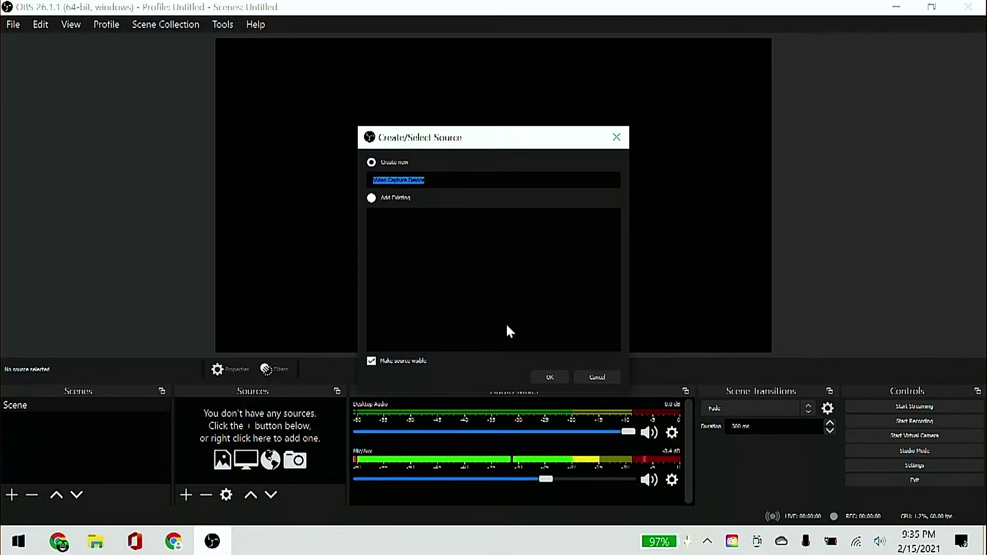
pyautogui.click(538, 372)
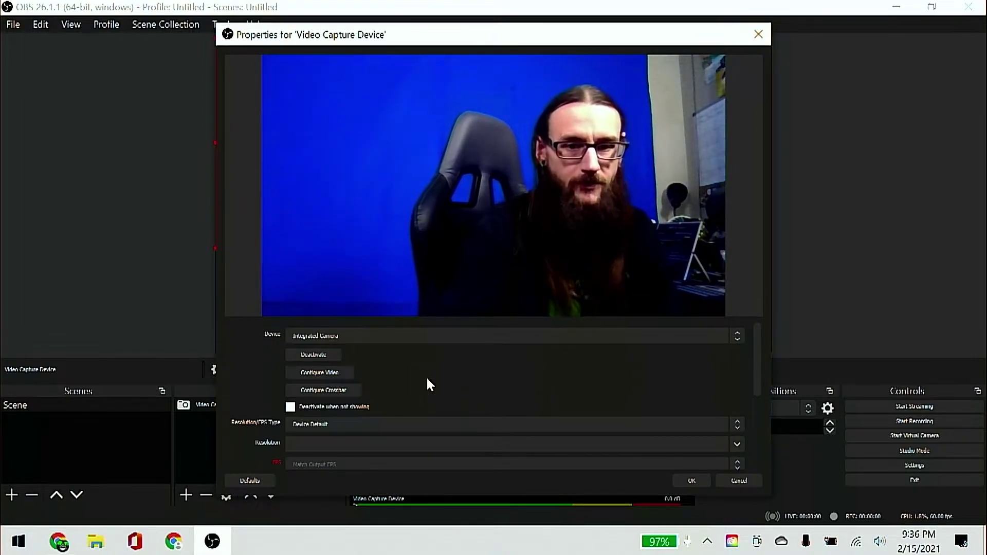
# Keep Resolution/FPS Type at Device Default and accept the Video Capture Device properties
pyautogui.scroll(-3, 386, 374)
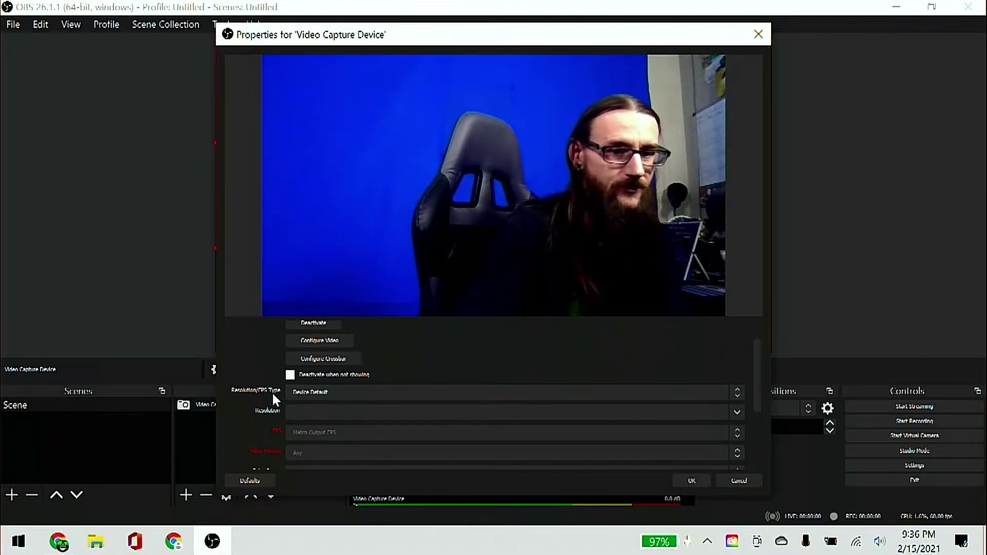
pyautogui.click(301, 394)
pyautogui.click(333, 390)
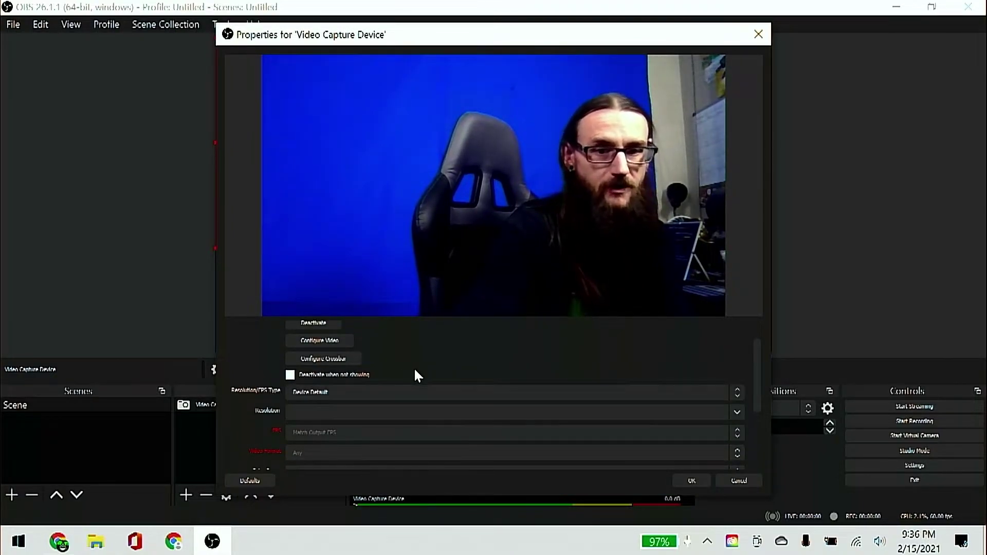
pyautogui.scroll(-5, 414, 368)
pyautogui.scroll(-1, 415, 368)
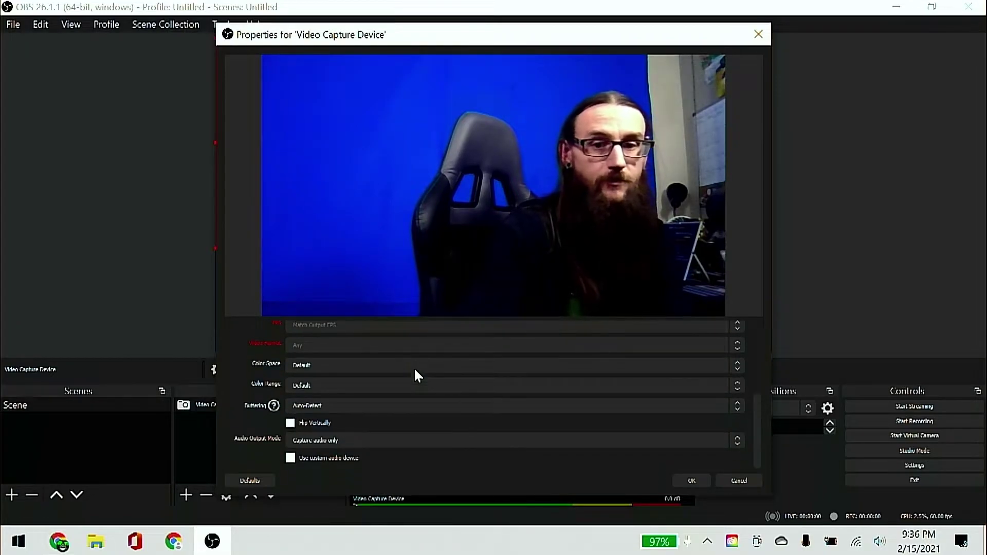
pyautogui.click(682, 480)
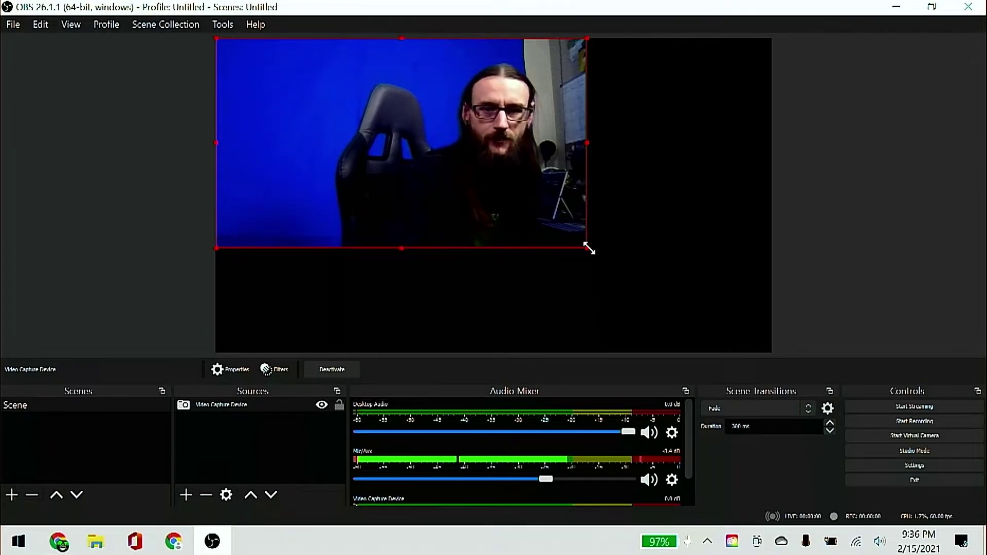
# Enlarge the webcam image to fill the canvas, and reset the source's transform
pyautogui.moveTo(589, 249); pyautogui.dragTo(769, 330)
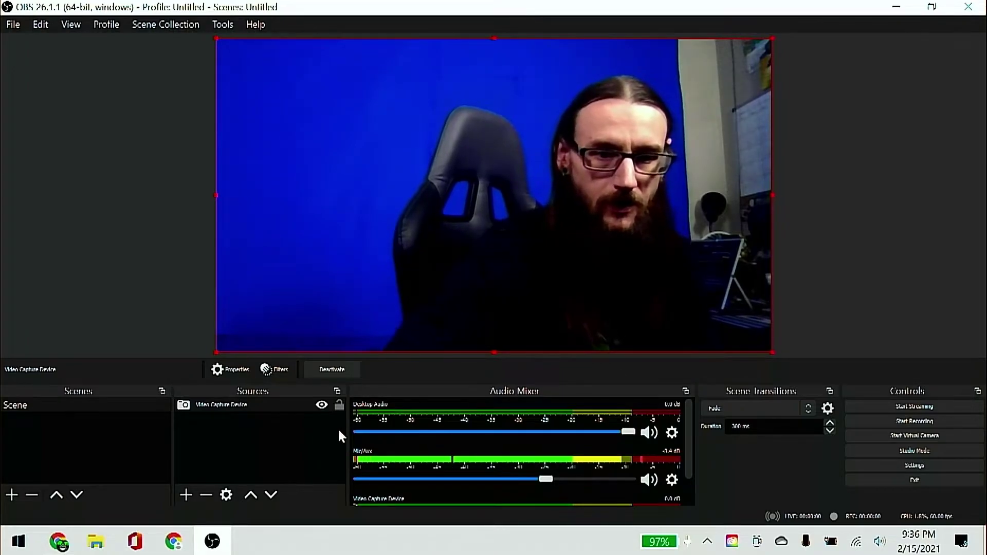
pyautogui.rightClick(272, 407)
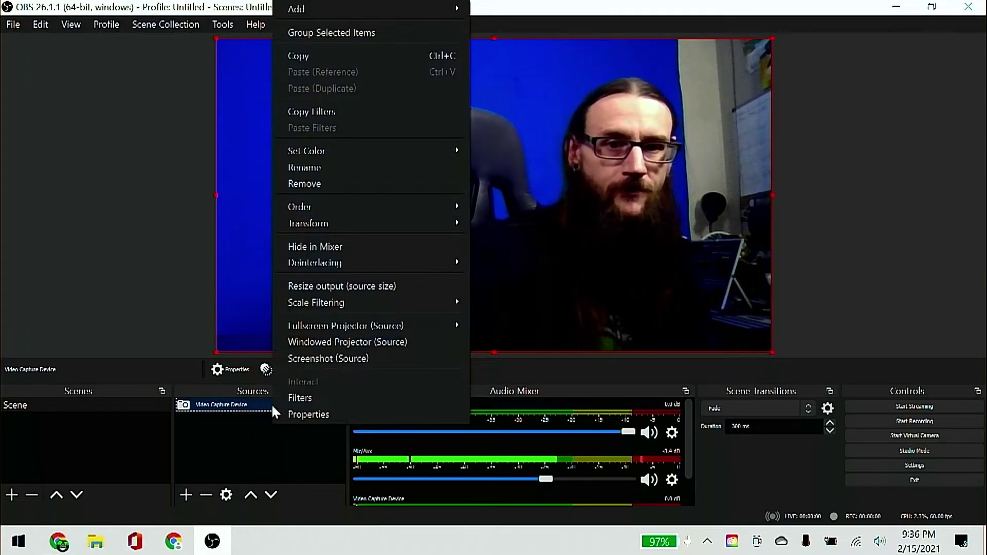
pyautogui.moveTo(347, 232)
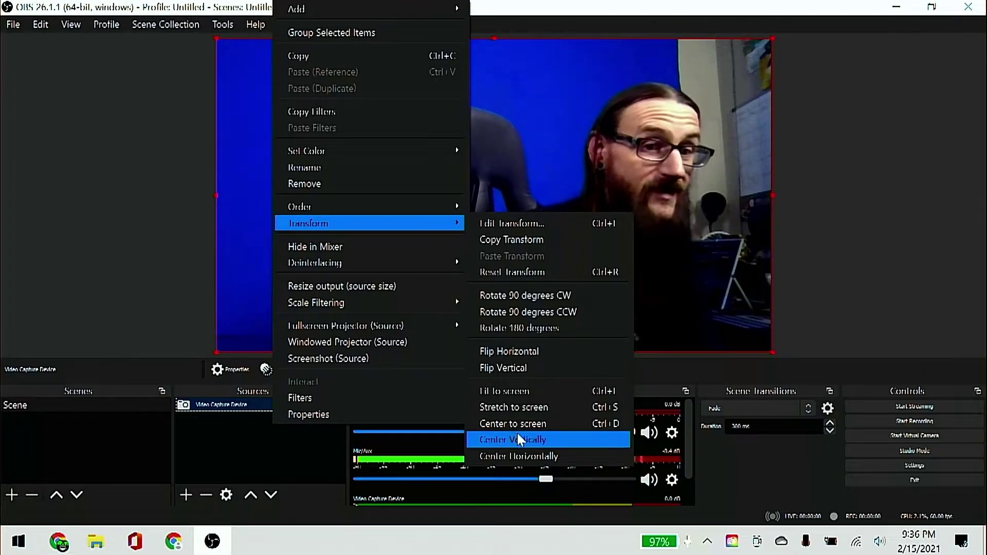
pyautogui.click(543, 269)
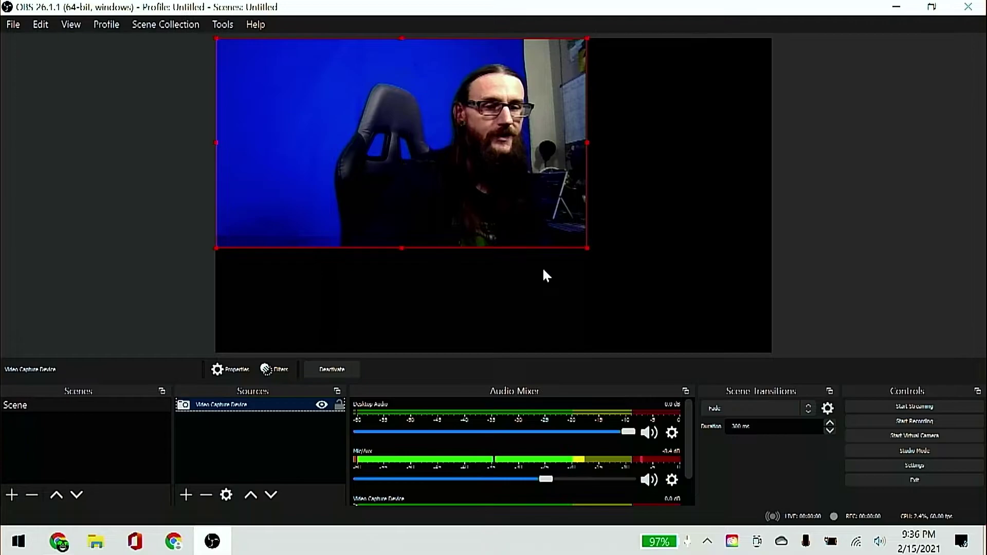
# Scale the Video Capture Device source to fill the whole canvas and lock it in the source list
pyautogui.rightClick(286, 405)
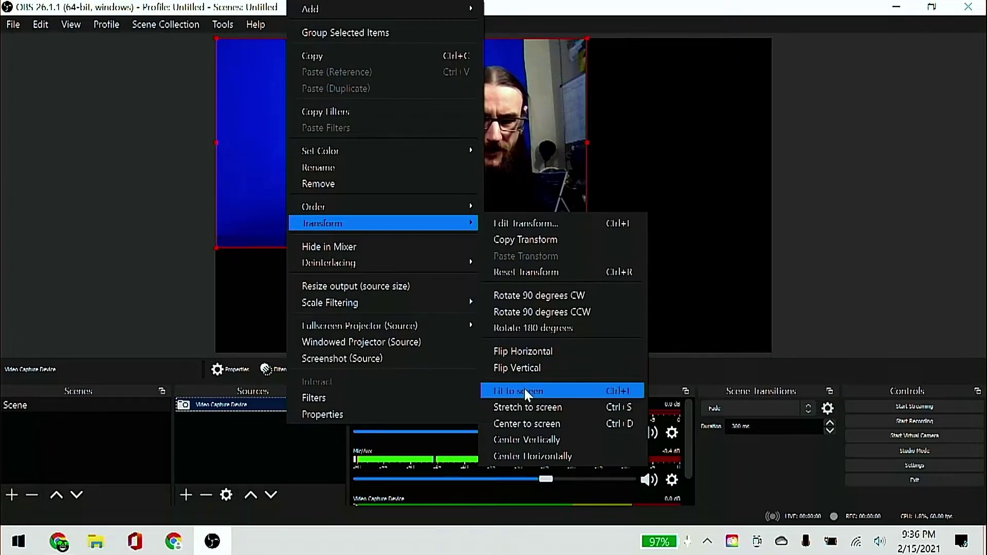
pyautogui.click(526, 403)
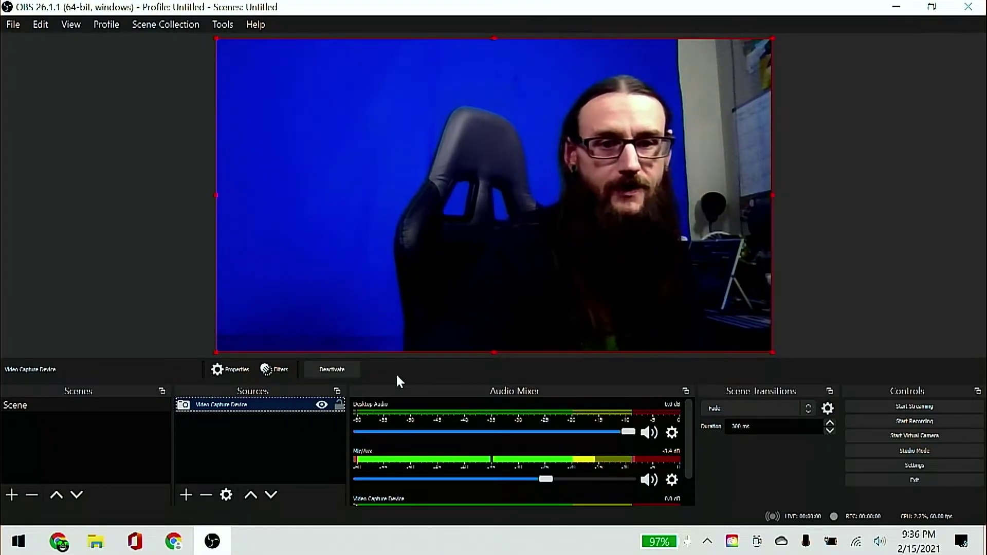
pyautogui.click(339, 405)
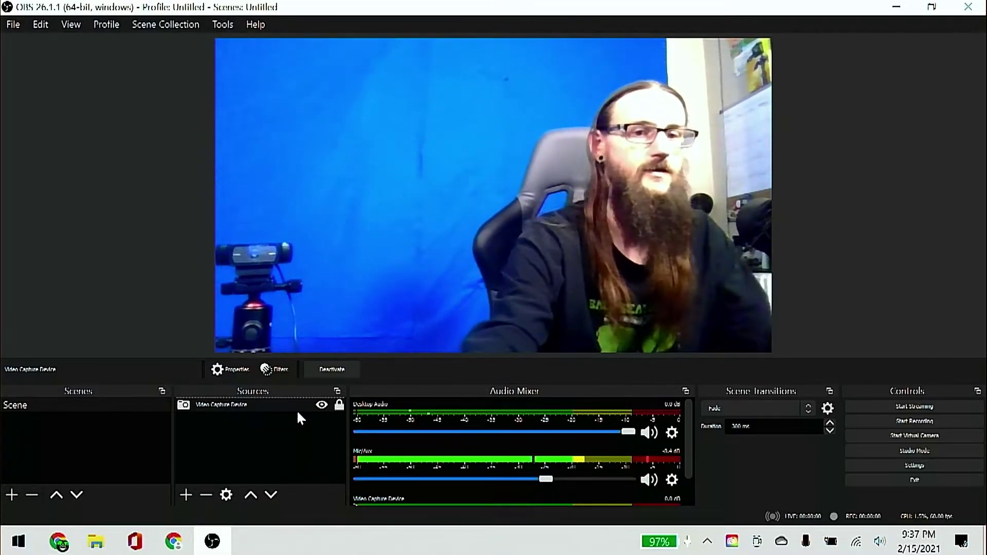
# Add a second Video Capture Device source named Video Capture Device 2, leaving its properties without changing the Integrated Camera device
pyautogui.click(186, 496)
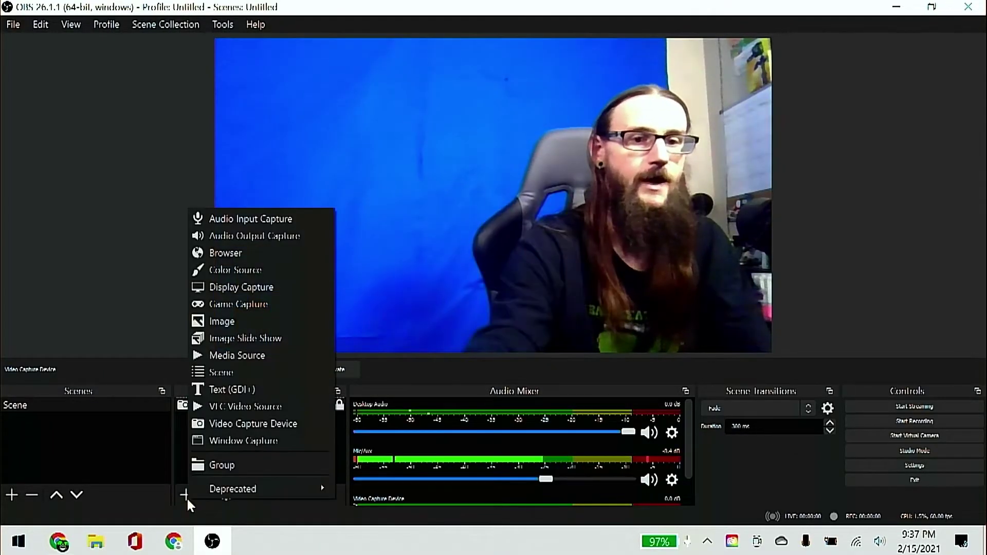
pyautogui.click(226, 425)
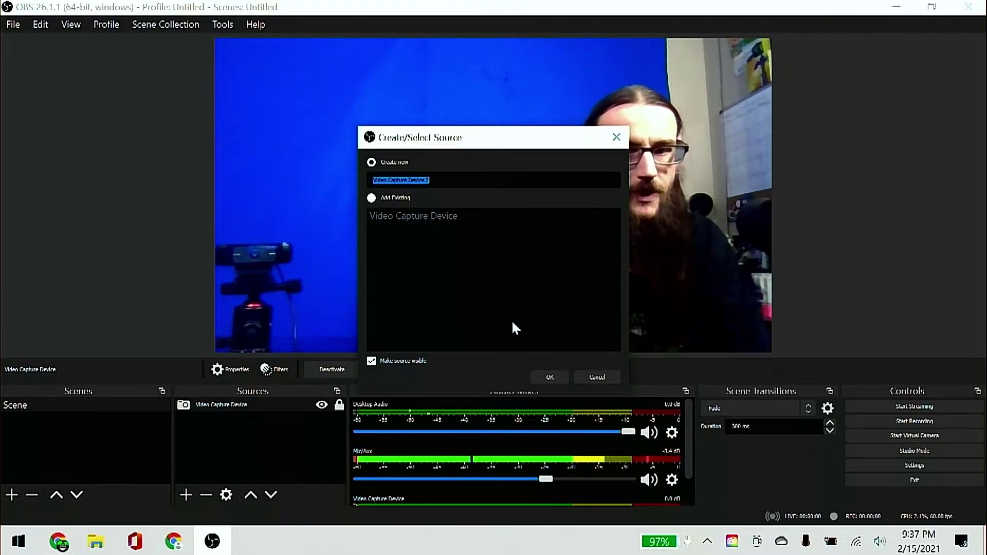
pyautogui.click(547, 380)
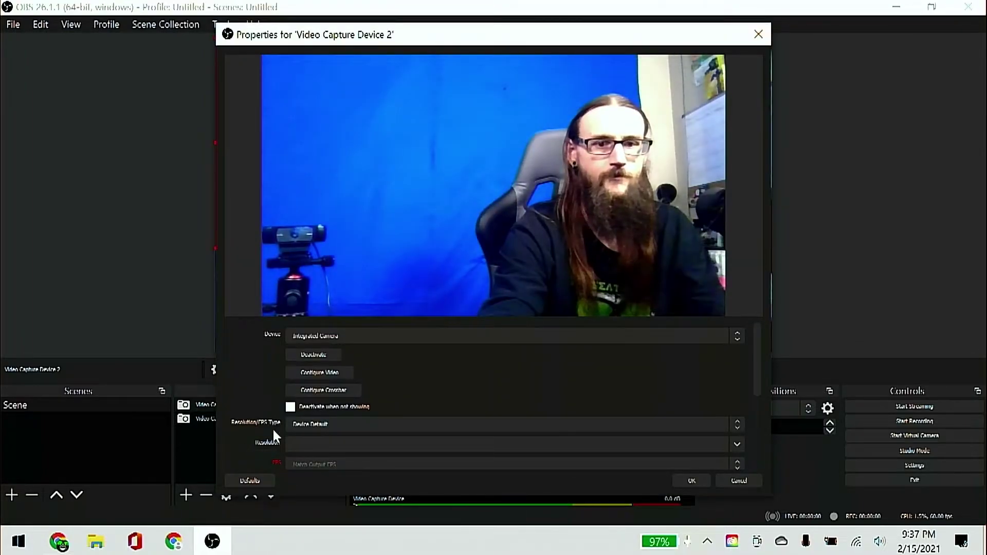
pyautogui.click(329, 336)
pyautogui.click(330, 346)
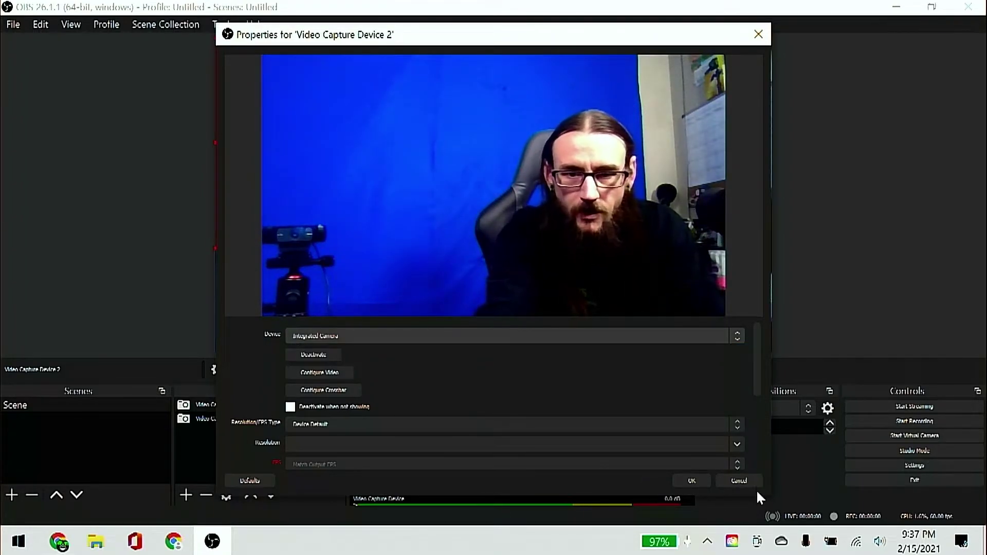
pyautogui.click(747, 479)
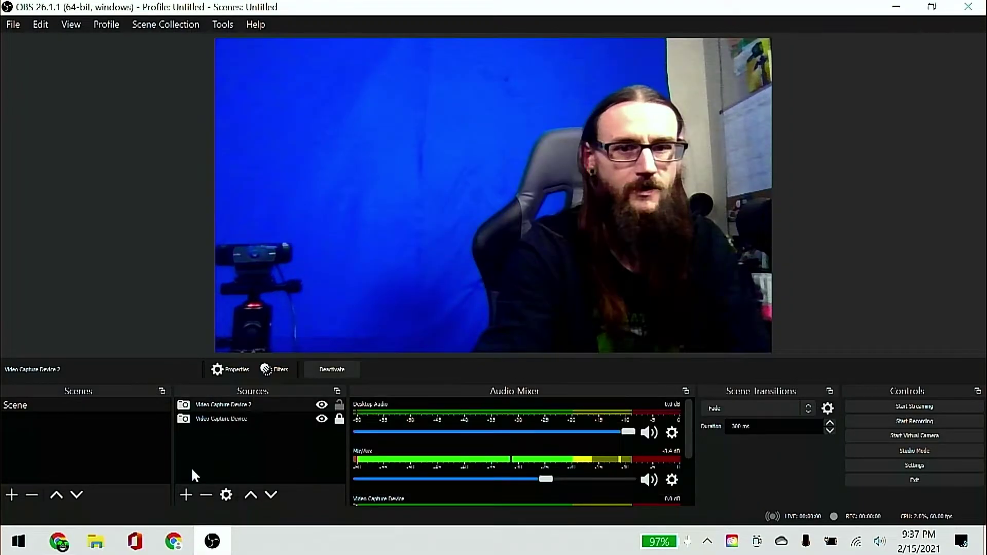
# Dismiss the Logitech Capture install offer, and view the properties of Video Capture Device 2 without changing them
pyautogui.click(234, 454)
pyautogui.click(229, 410)
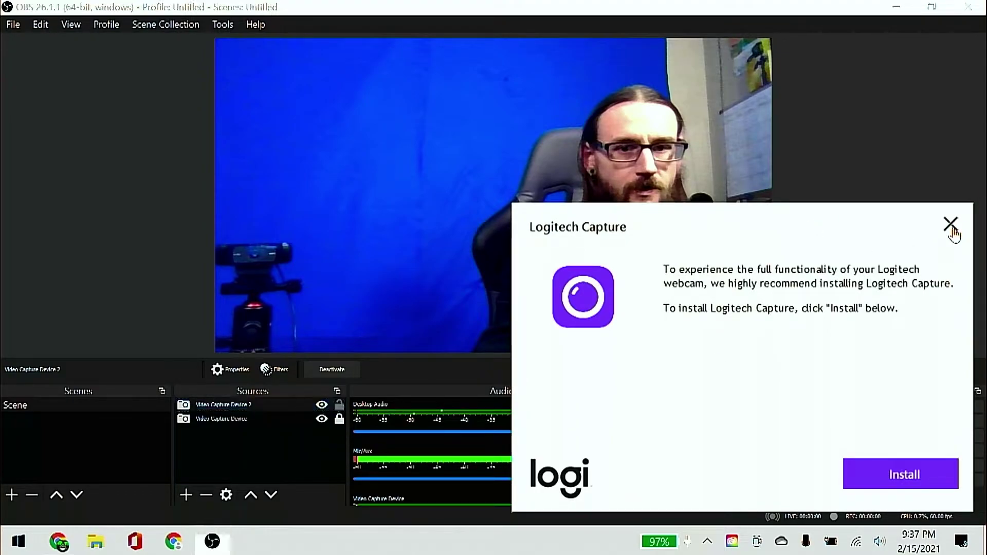
pyautogui.click(951, 226)
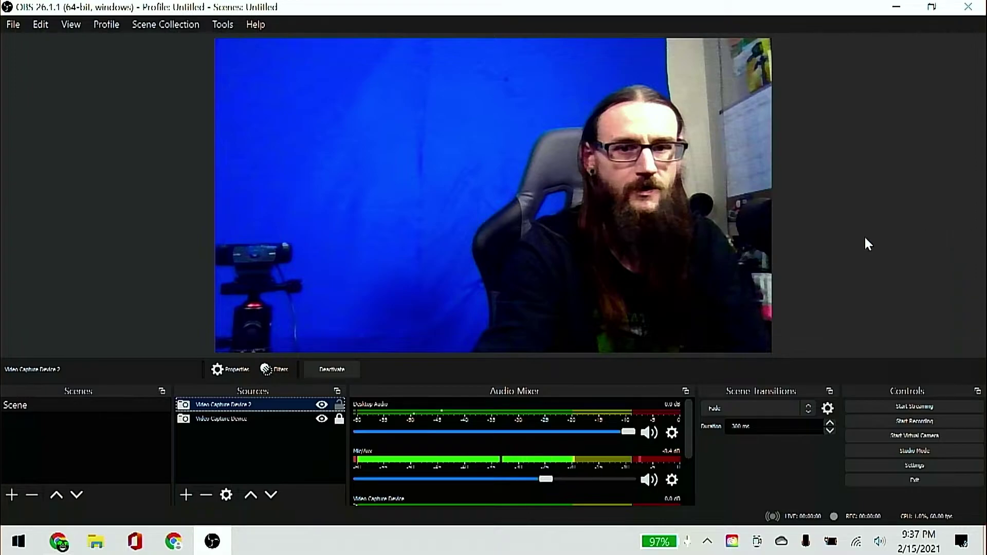
pyautogui.doubleClick(249, 405)
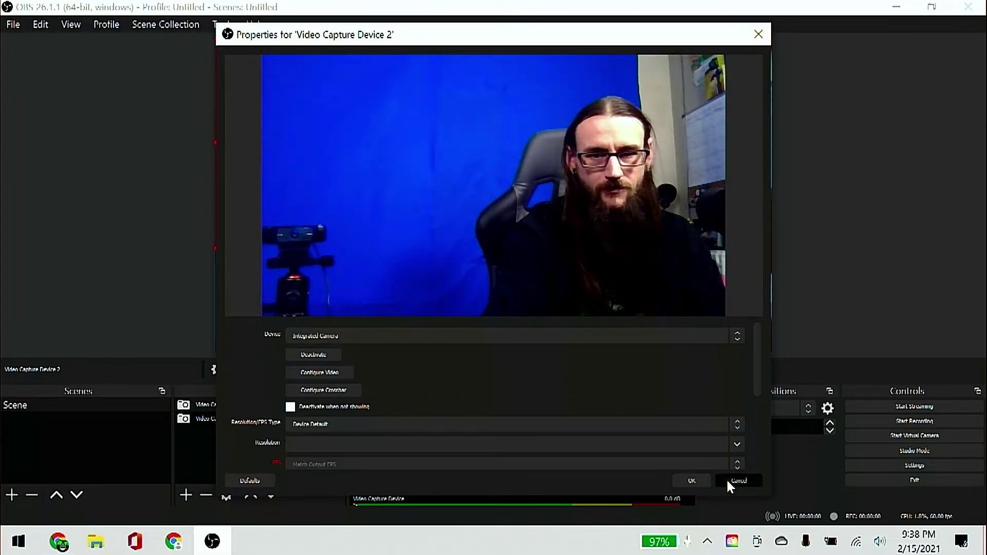
pyautogui.click(726, 484)
# Hide and reshow the Video Capture Device source, and deactivate and reactivate its camera
pyautogui.click(227, 418)
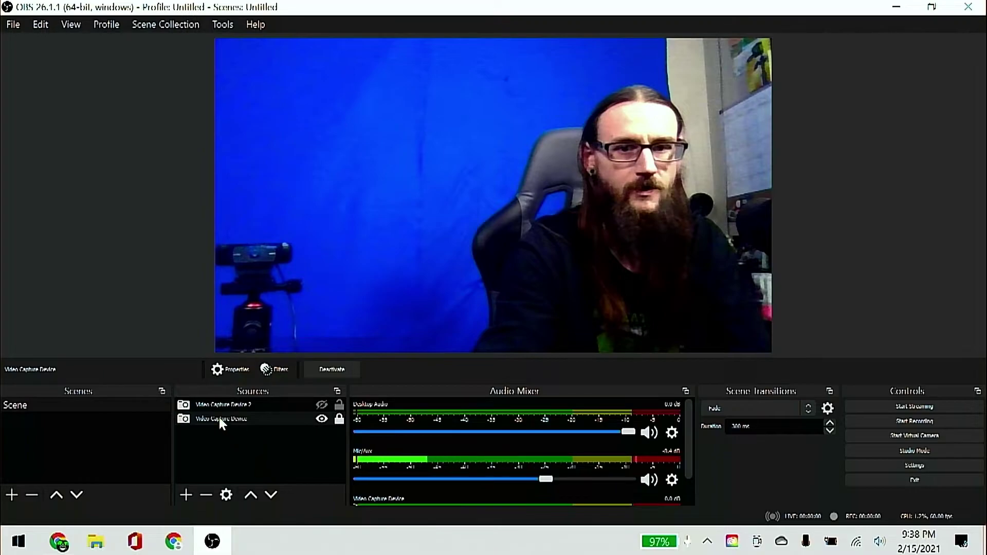
pyautogui.click(235, 416)
pyautogui.click(322, 419)
pyautogui.click(323, 418)
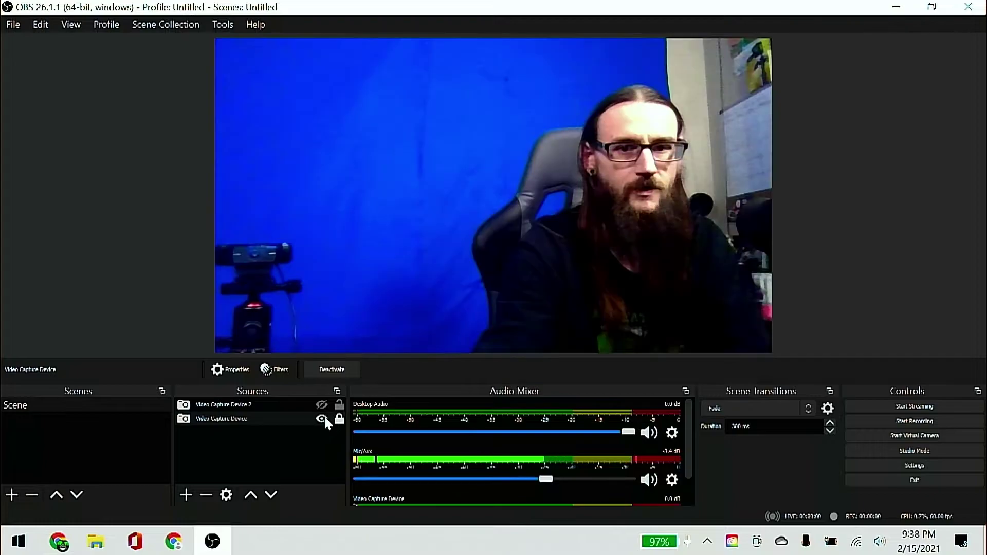
pyautogui.click(270, 430)
pyautogui.click(271, 415)
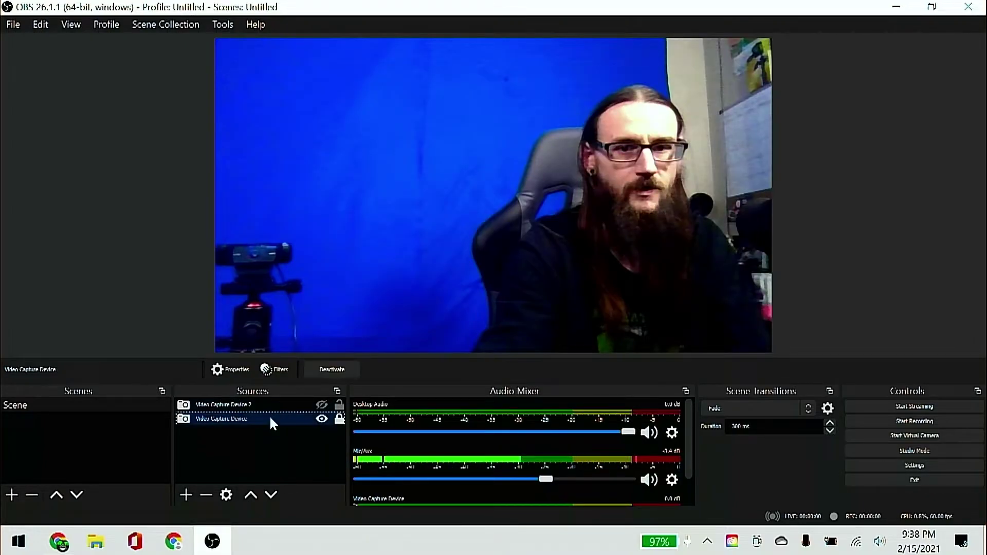
pyautogui.click(334, 372)
pyautogui.click(334, 374)
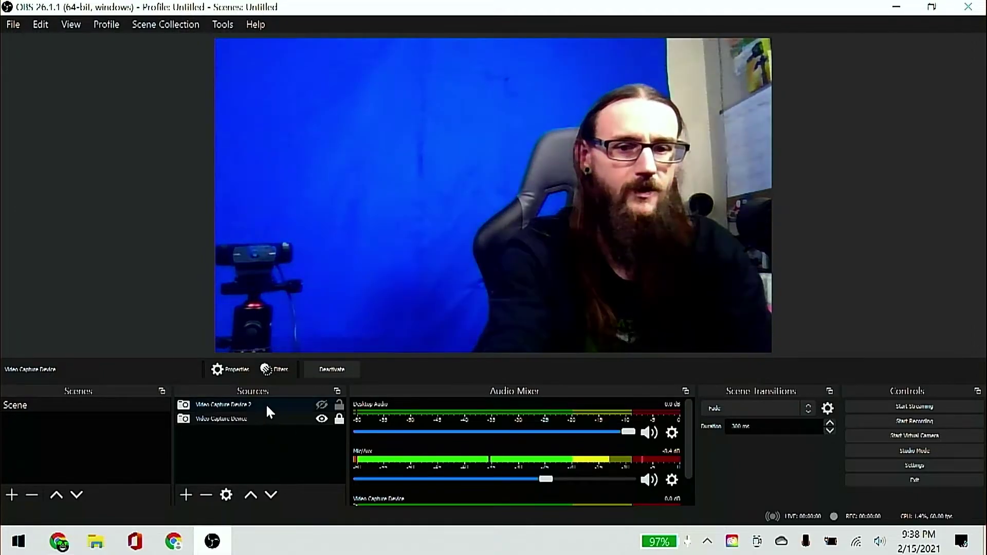
# Hide the first webcam source, show Video Capture Device 2 and set its device to HD Pro Webcam C920
pyautogui.click(321, 417)
pyautogui.click(321, 404)
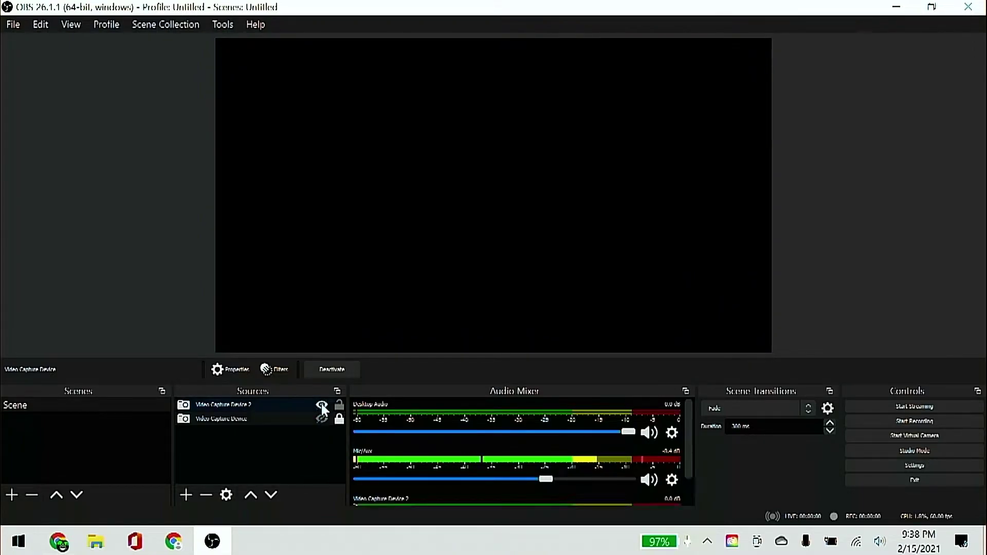
pyautogui.doubleClick(297, 405)
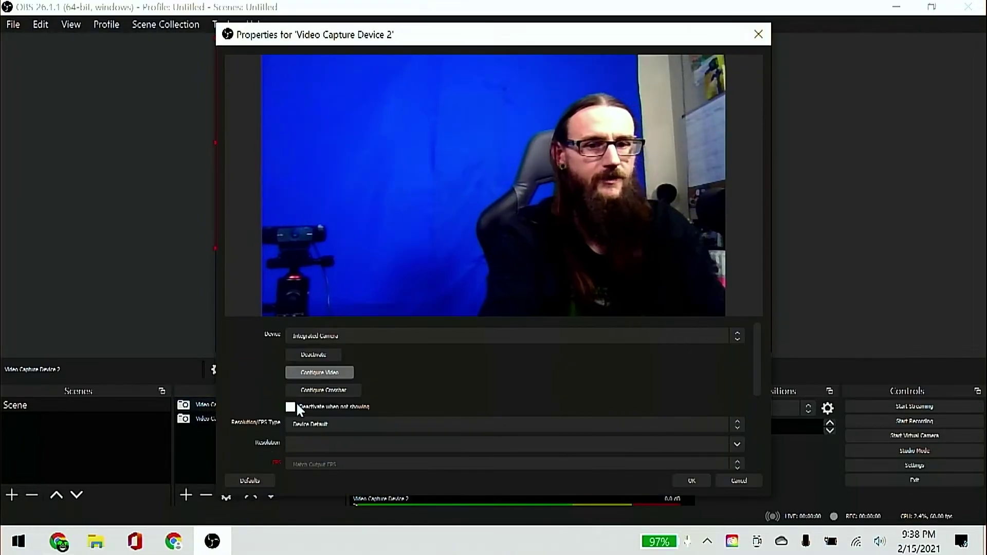
pyautogui.click(350, 335)
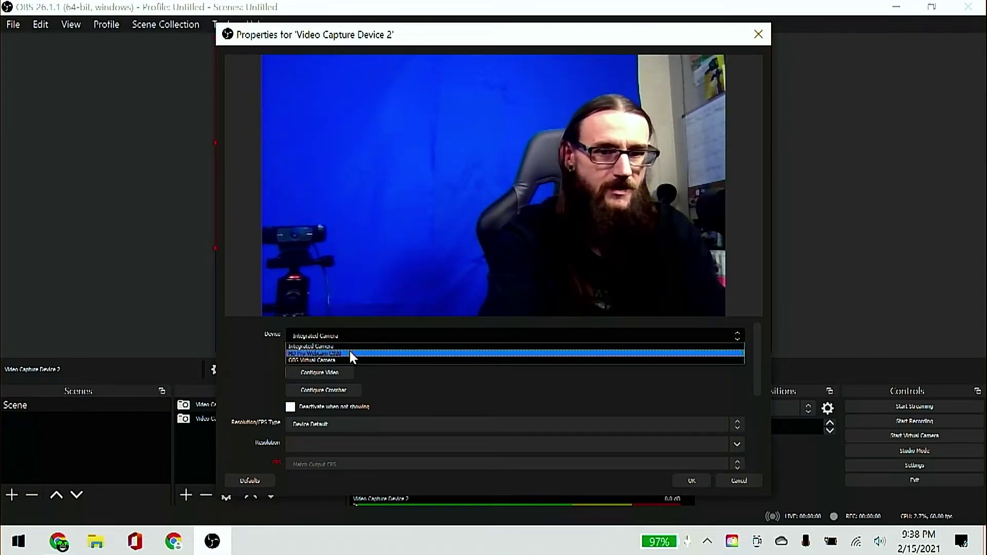
pyautogui.click(351, 353)
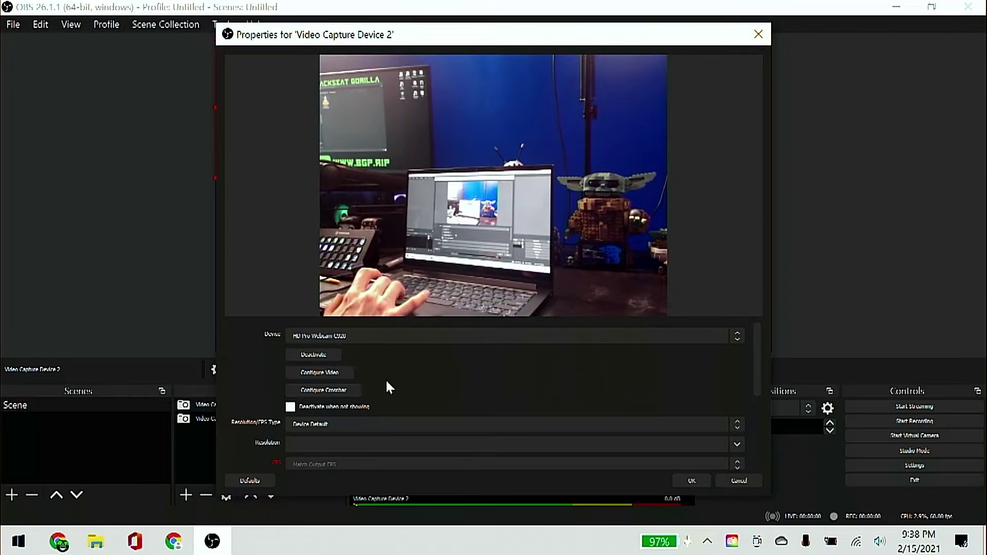
# Set Video Capture Device 2 to a Custom Resolution/FPS Type with 1920x1080 resolution and accept its properties
pyautogui.scroll(-1, 385, 378)
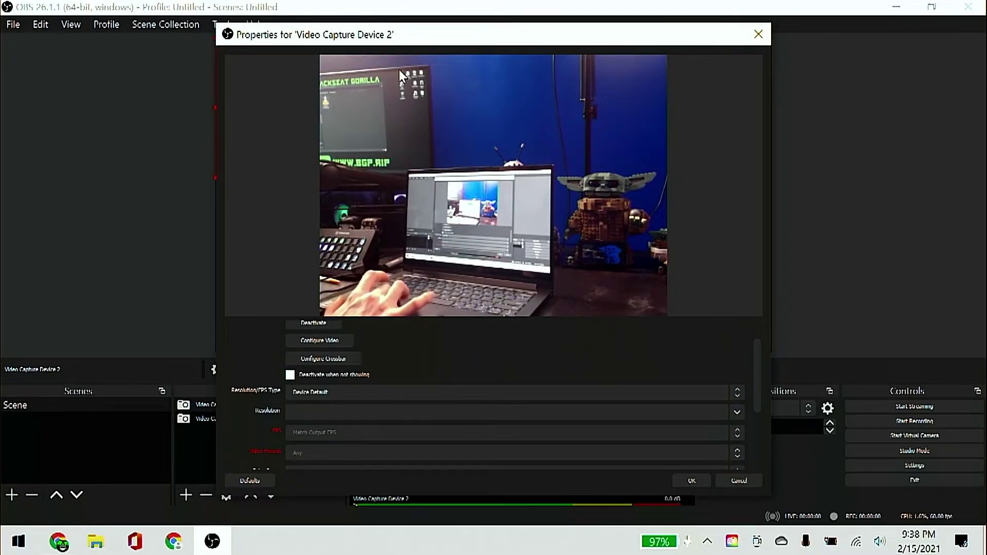
pyautogui.moveTo(391, 40); pyautogui.dragTo(361, 49)
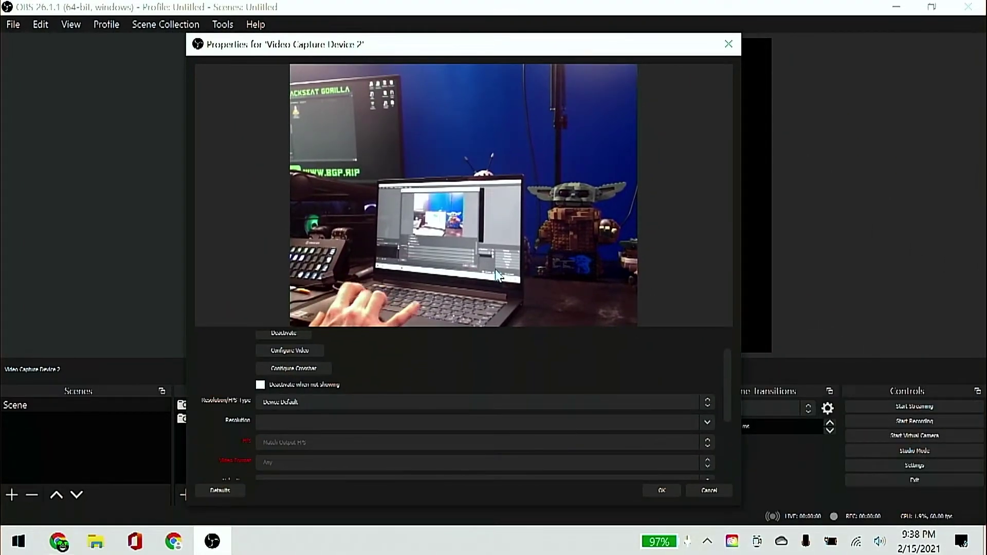
pyautogui.click(707, 406)
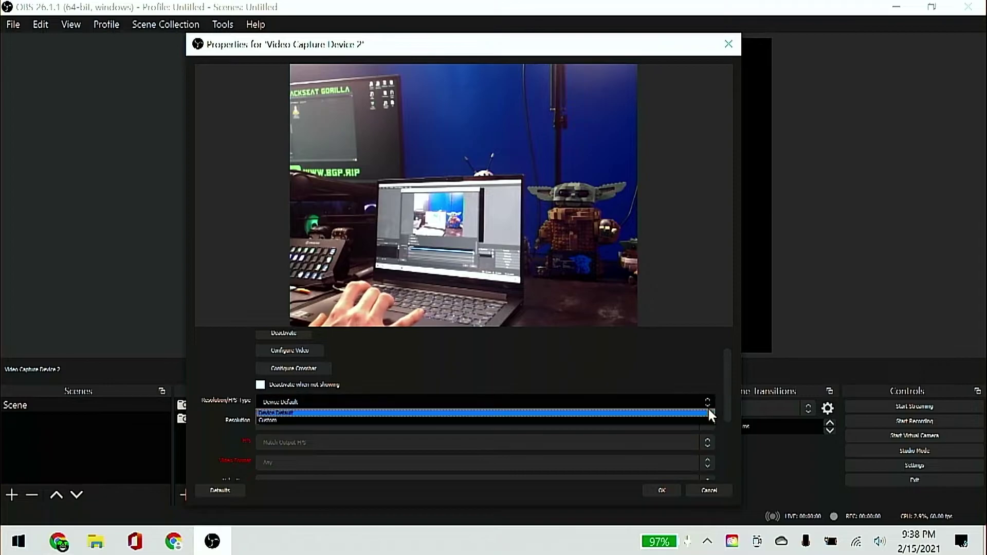
pyautogui.click(589, 421)
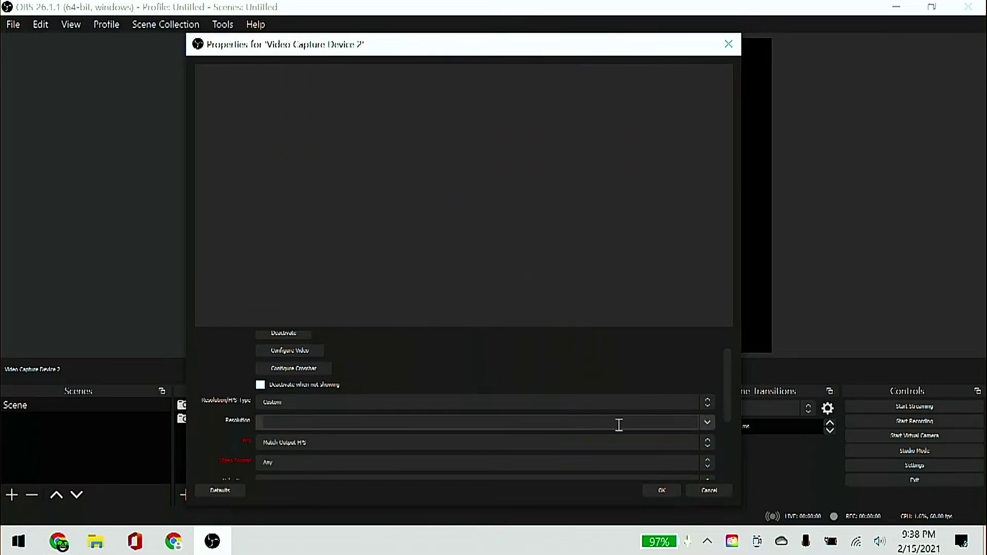
pyautogui.click(709, 423)
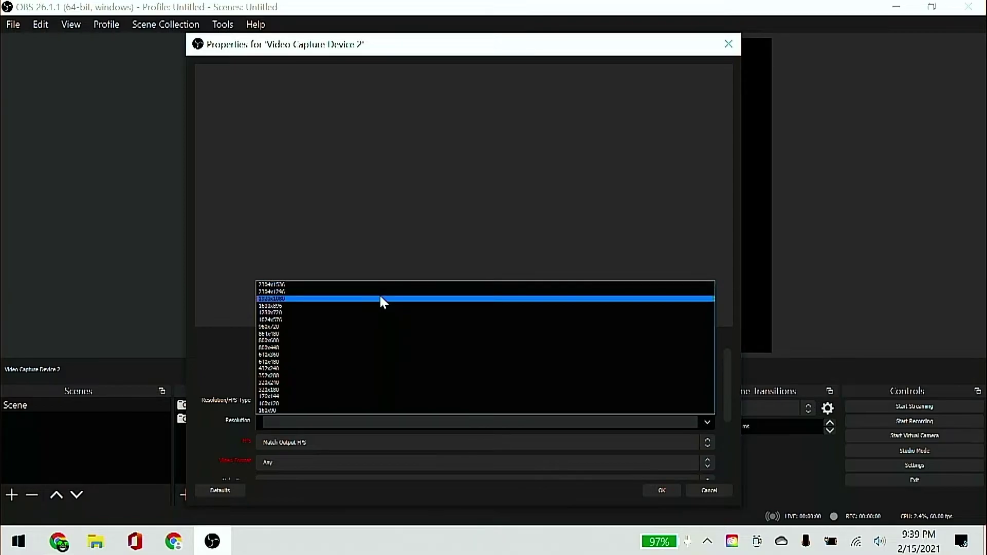
pyautogui.click(380, 299)
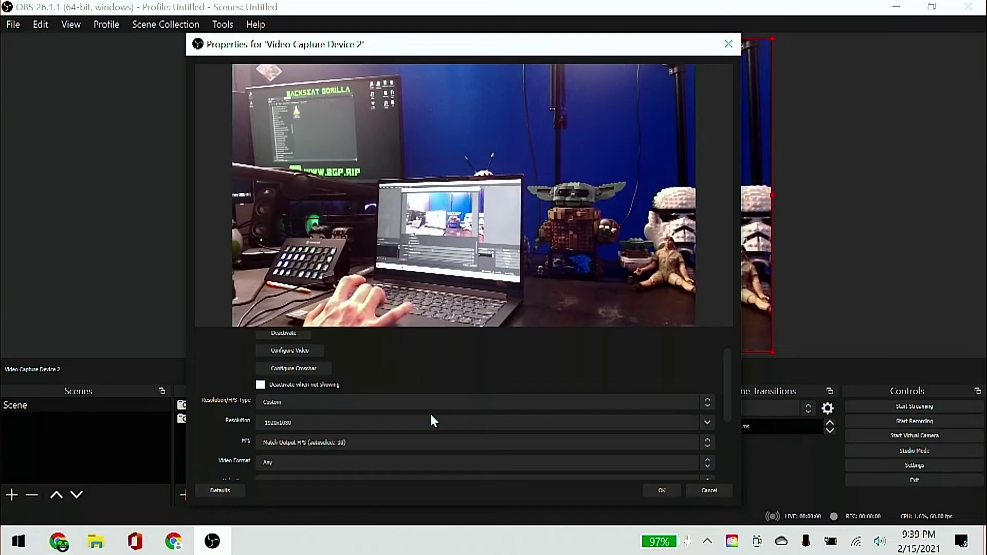
pyautogui.scroll(-4, 430, 415)
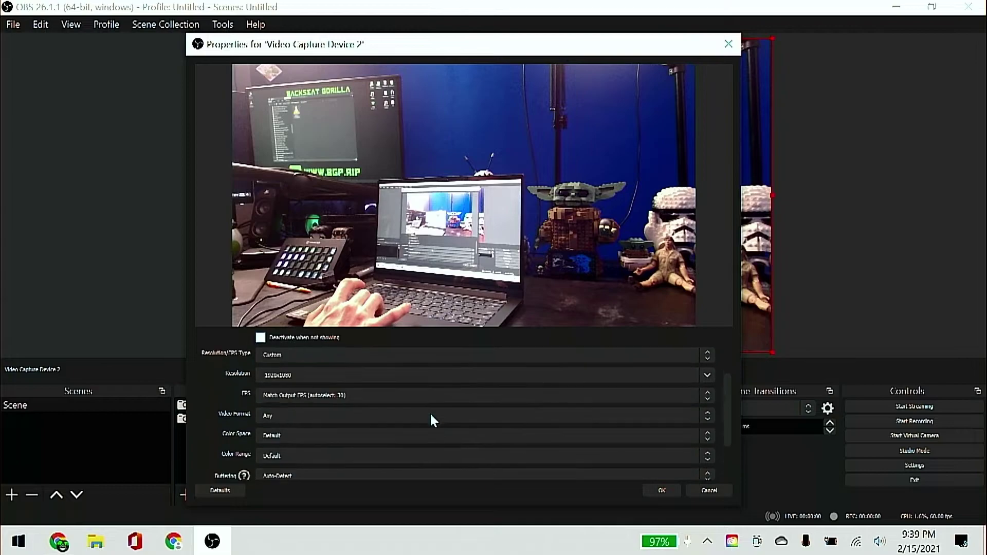
pyautogui.click(667, 489)
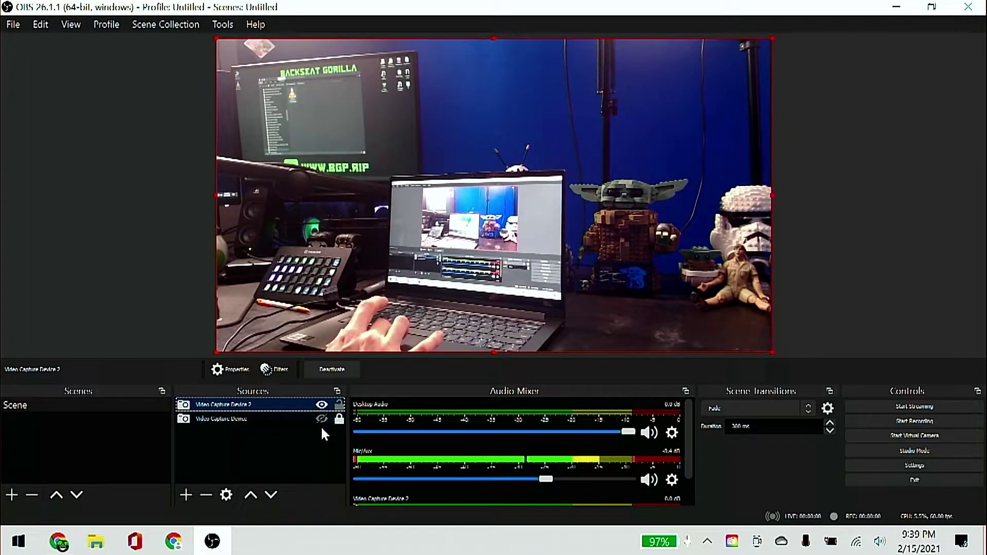
# Hide and lock Video Capture Device 2, and show the first Video Capture Device source again
pyautogui.click(322, 404)
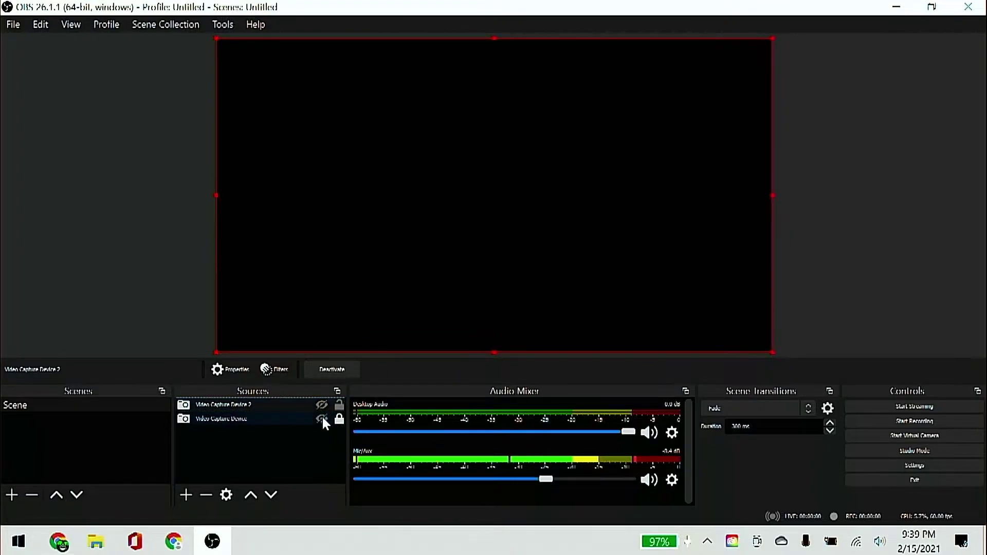
pyautogui.click(322, 419)
pyautogui.click(342, 401)
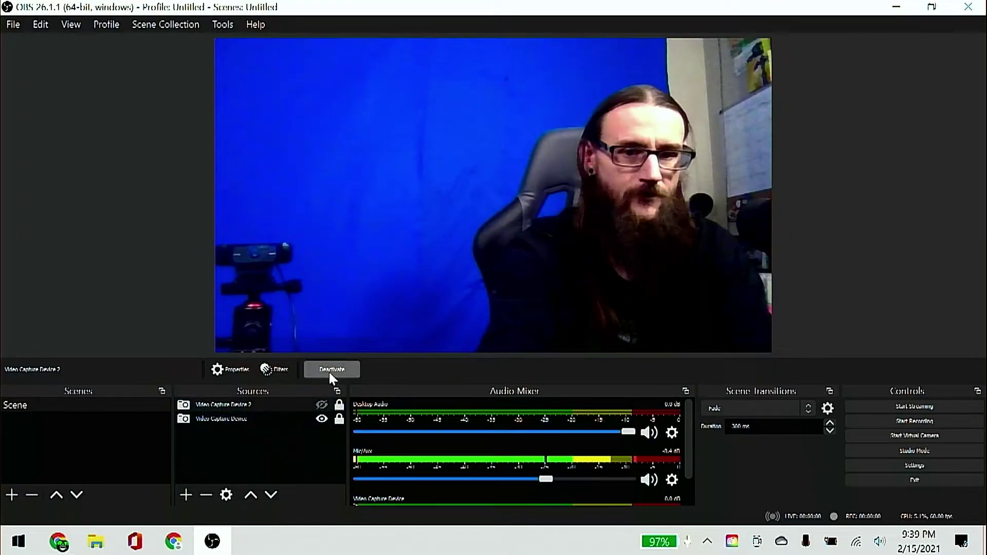
# Deactivate and reactivate the camera of Video Capture Device 2
pyautogui.click(342, 368)
pyautogui.click(344, 368)
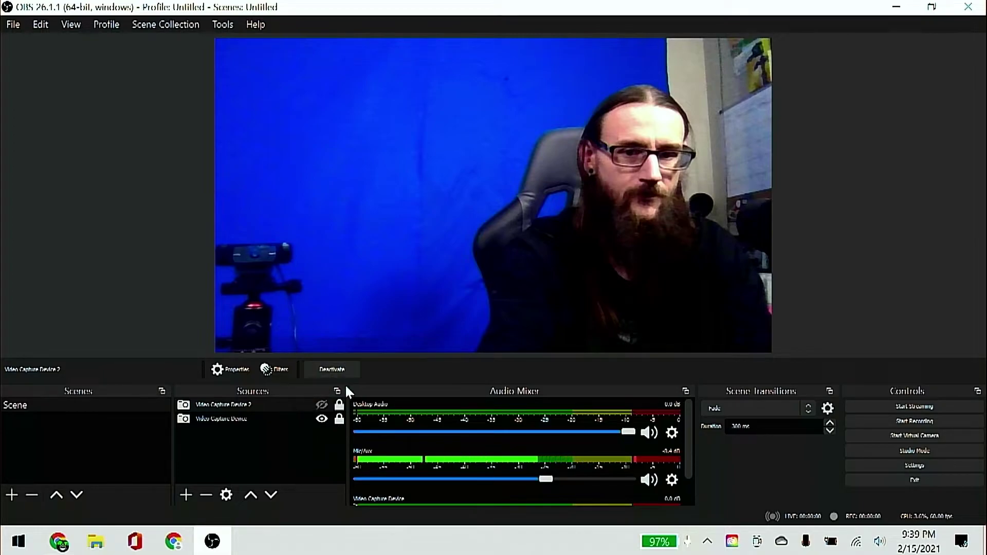
pyautogui.click(322, 367)
pyautogui.click(320, 371)
# Deactivate and reactivate the Integrated Camera in the Video Capture Device properties and accept them
pyautogui.doubleClick(277, 418)
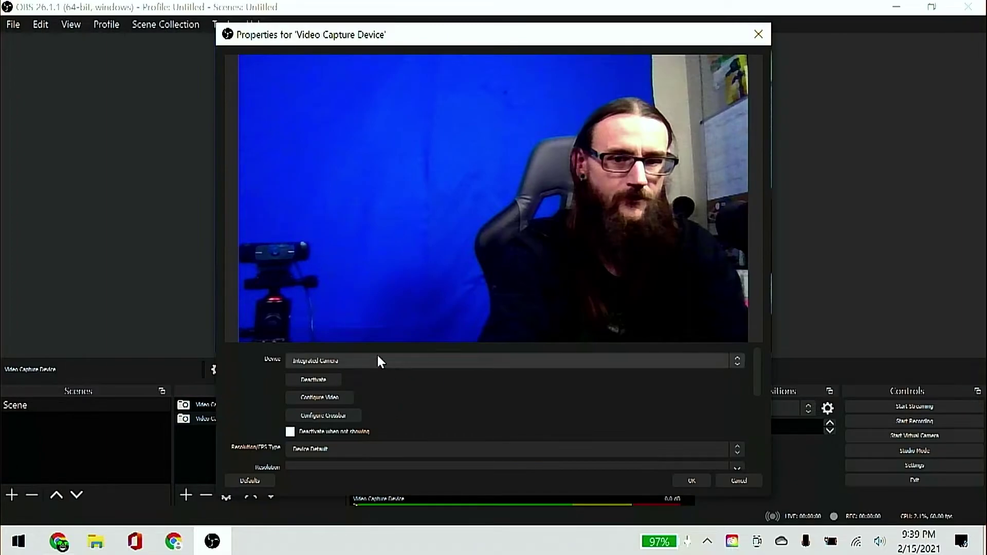
pyautogui.click(316, 379)
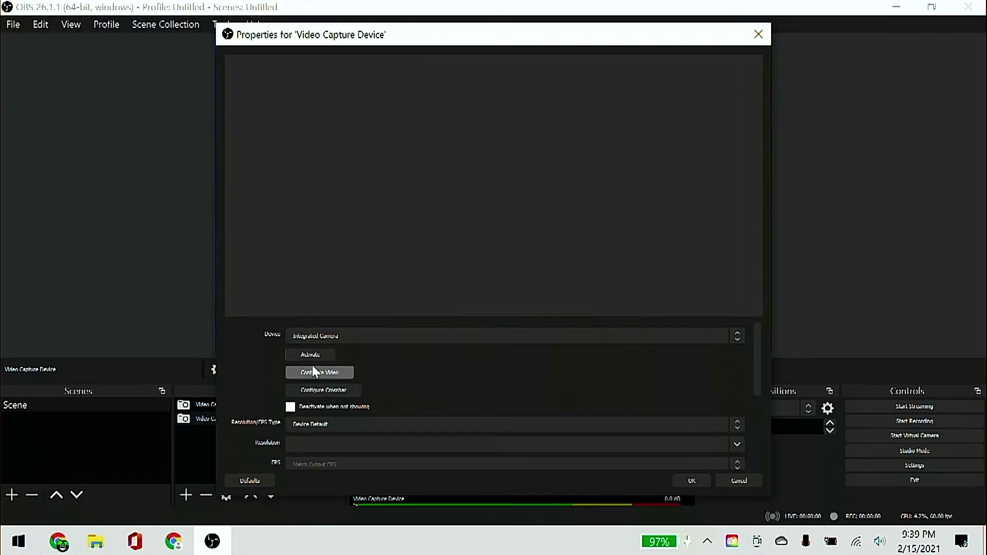
pyautogui.click(309, 356)
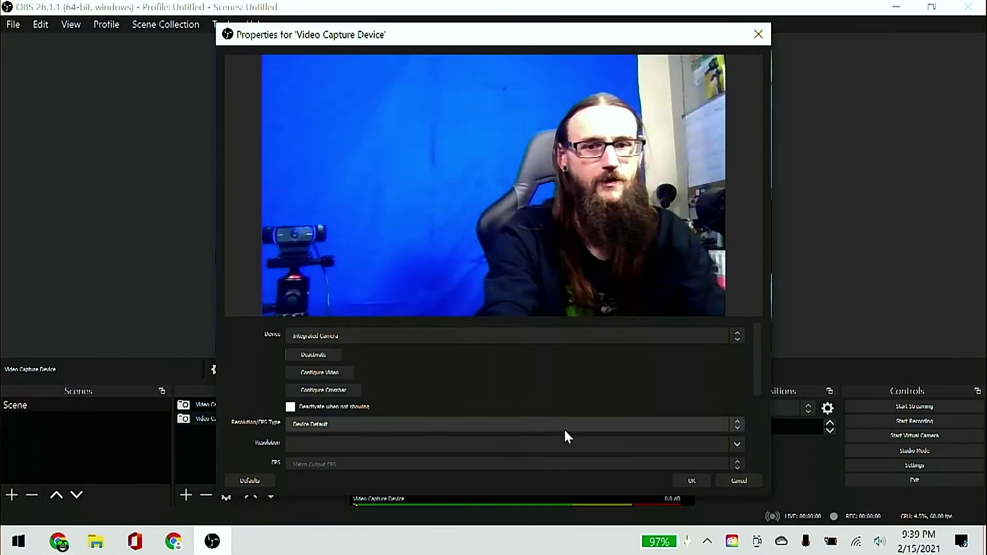
pyautogui.click(692, 481)
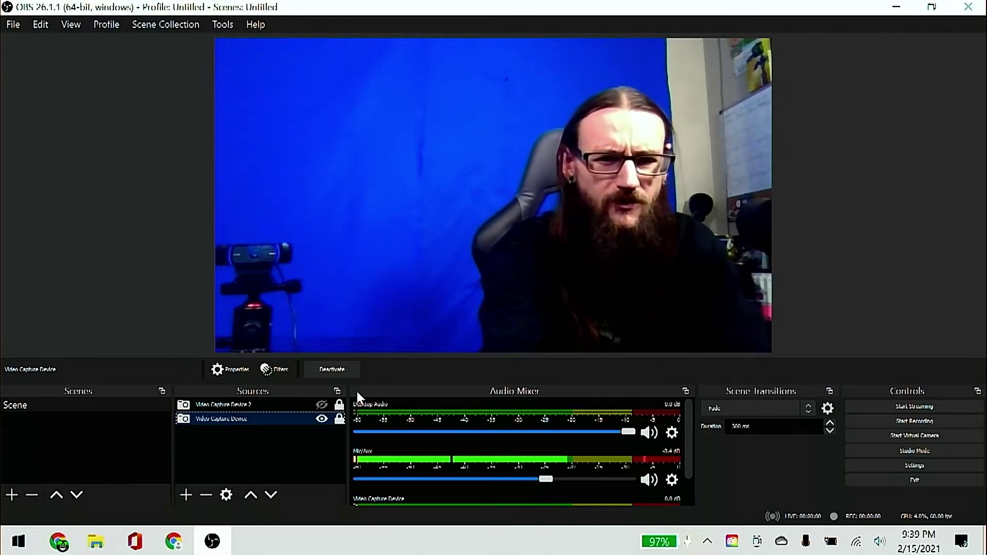
# Hide Video Capture Device, show Video Capture Device 2, and enable Deactivate when not showing in Video Capture Device 2's properties
pyautogui.click(321, 418)
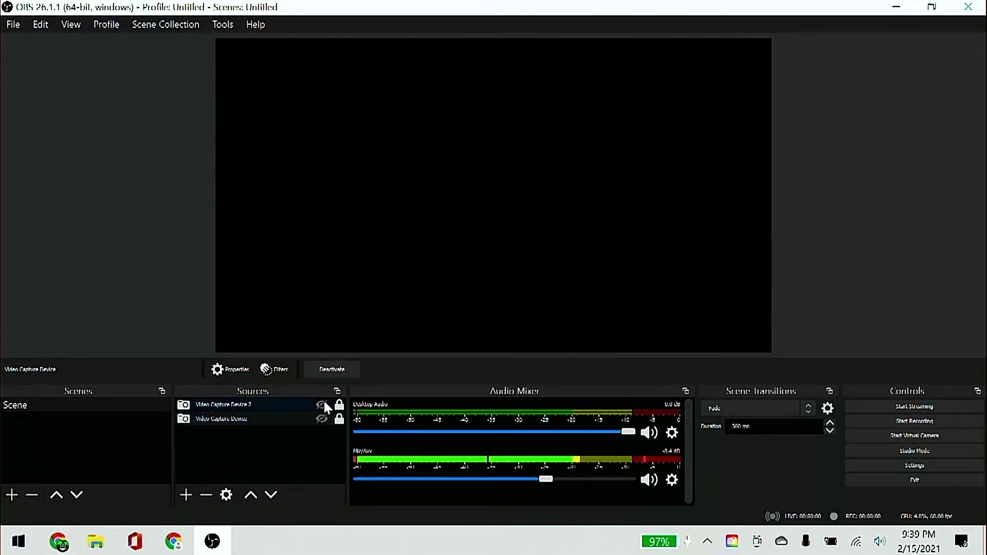
pyautogui.click(322, 405)
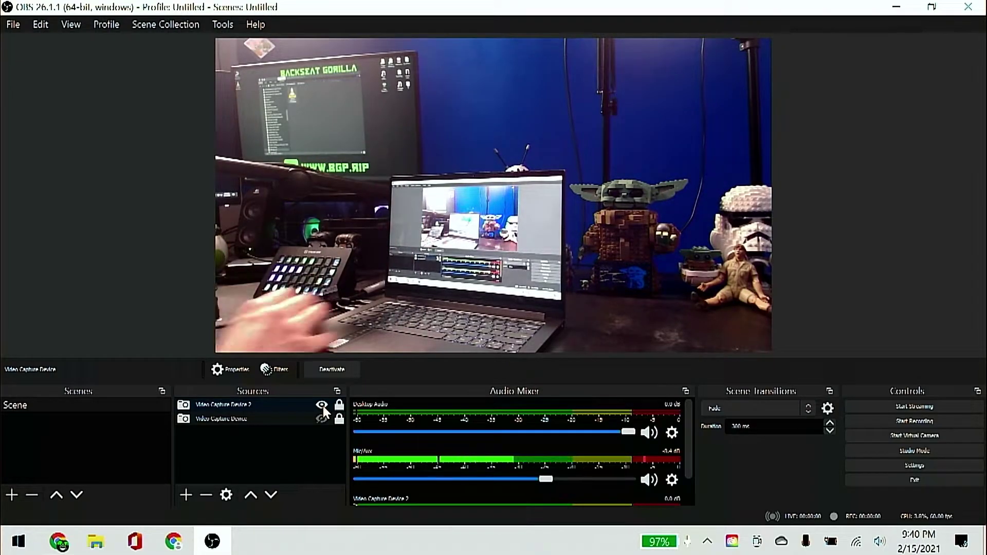
pyautogui.click(267, 405)
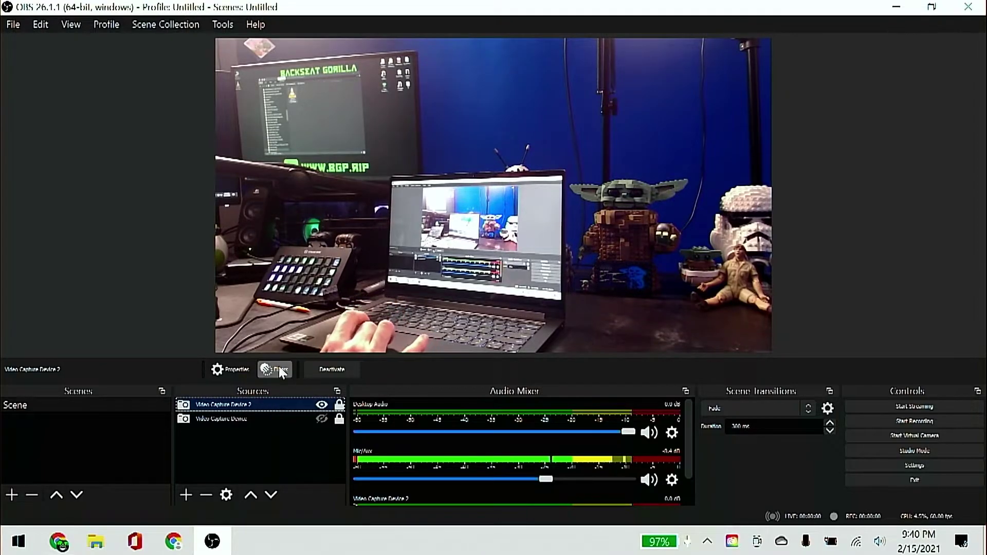
pyautogui.click(225, 369)
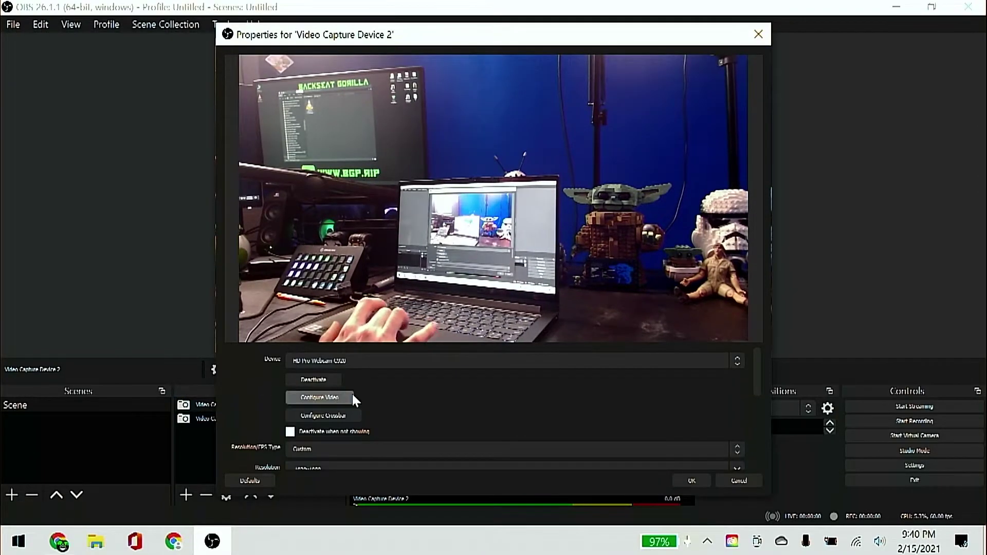
pyautogui.click(290, 432)
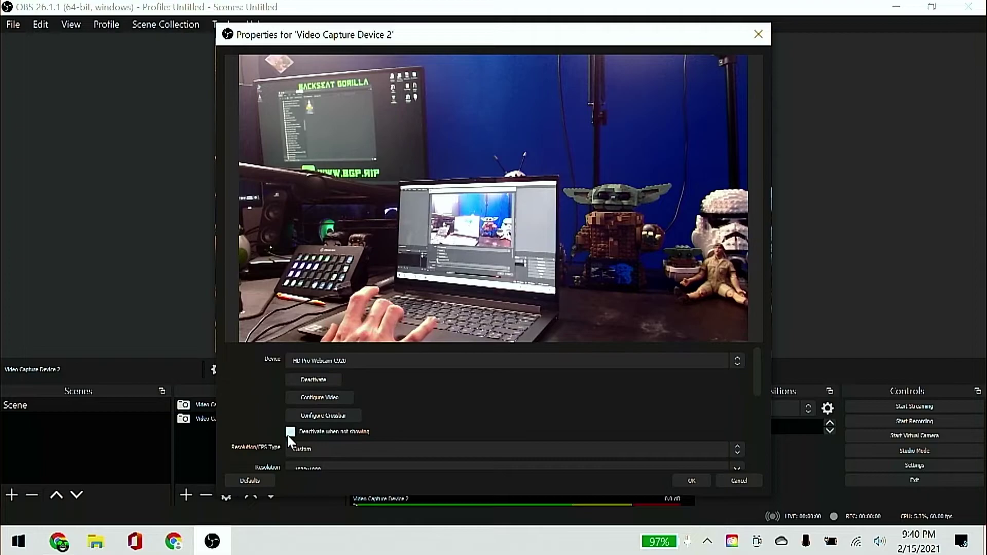
pyautogui.click(691, 481)
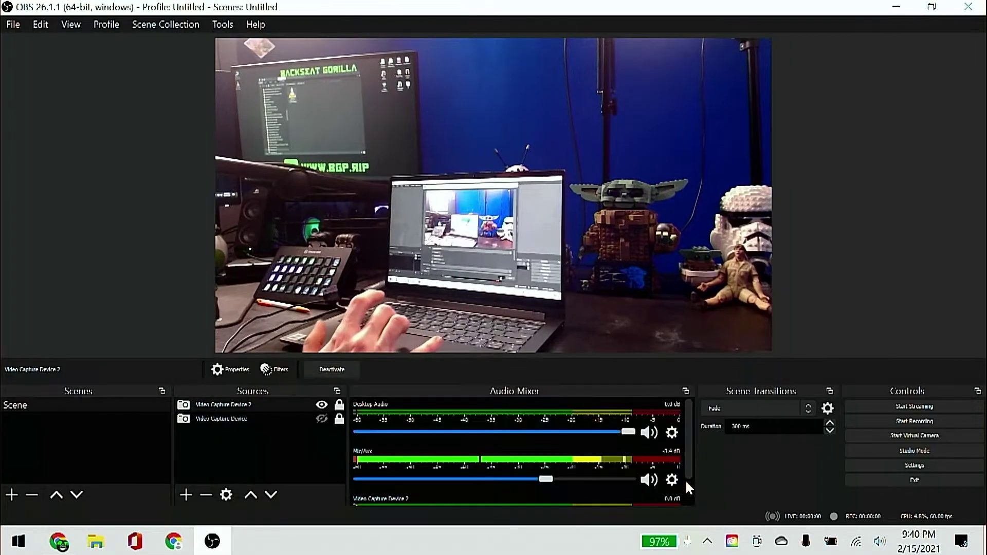
# Enable Deactivate when not showing in the properties of the first Video Capture Device and accept them
pyautogui.click(282, 423)
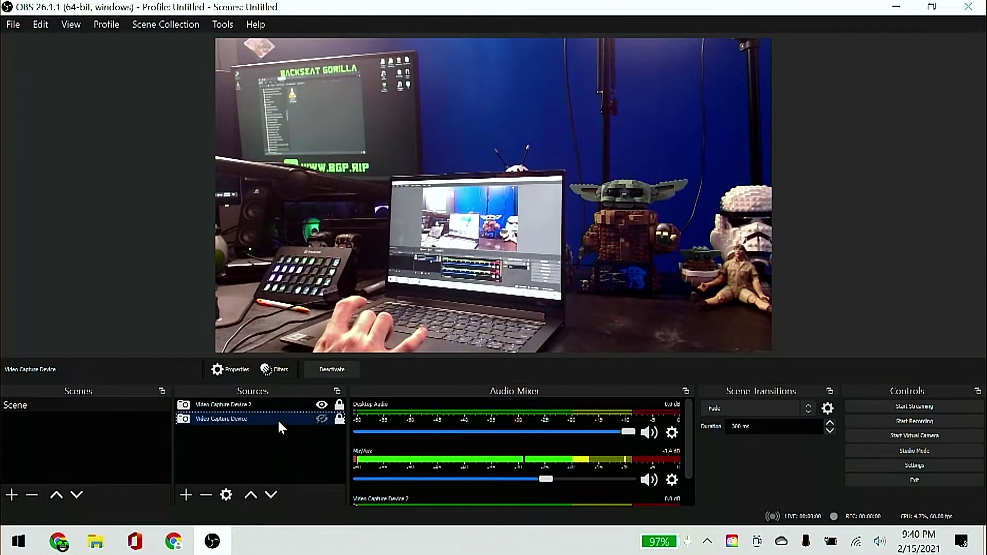
pyautogui.click(227, 368)
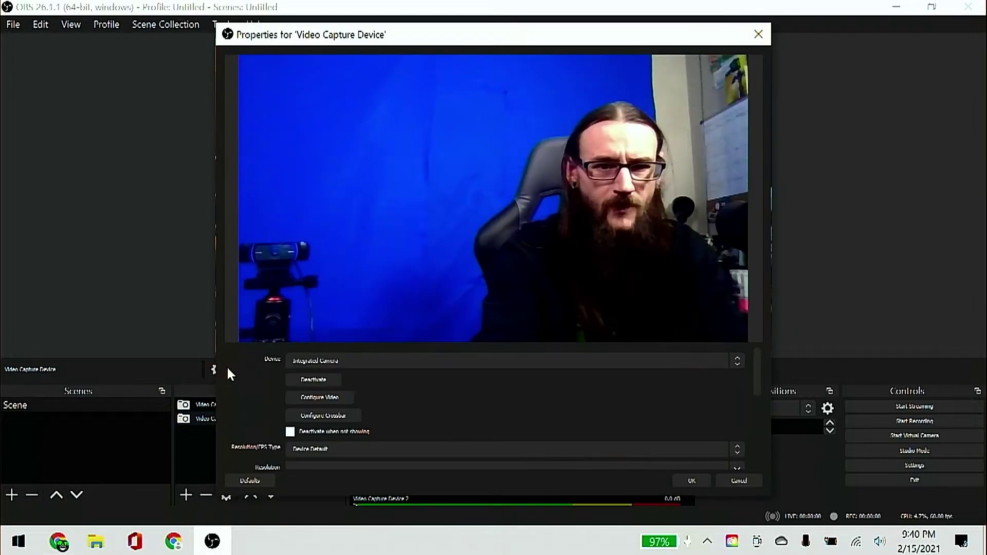
pyautogui.click(289, 431)
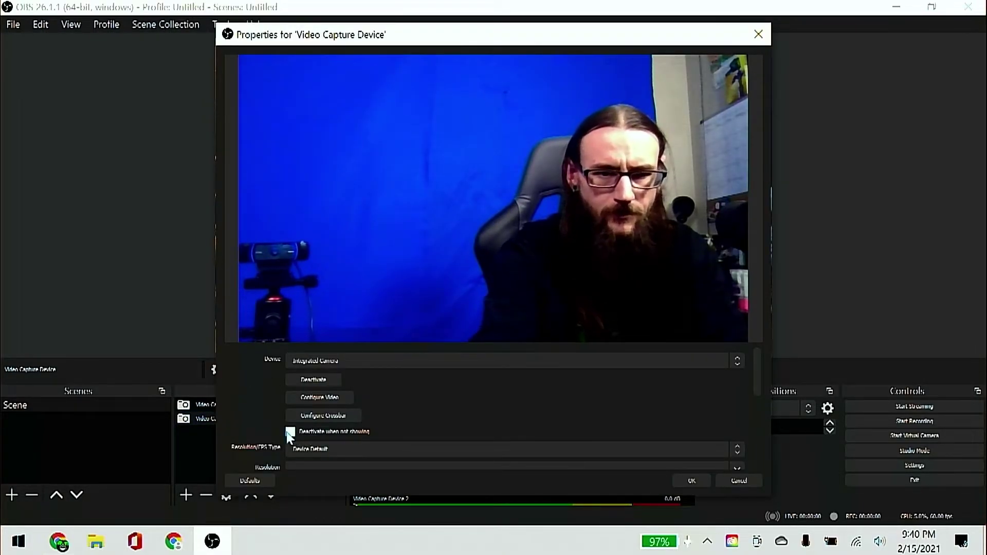
pyautogui.click(693, 481)
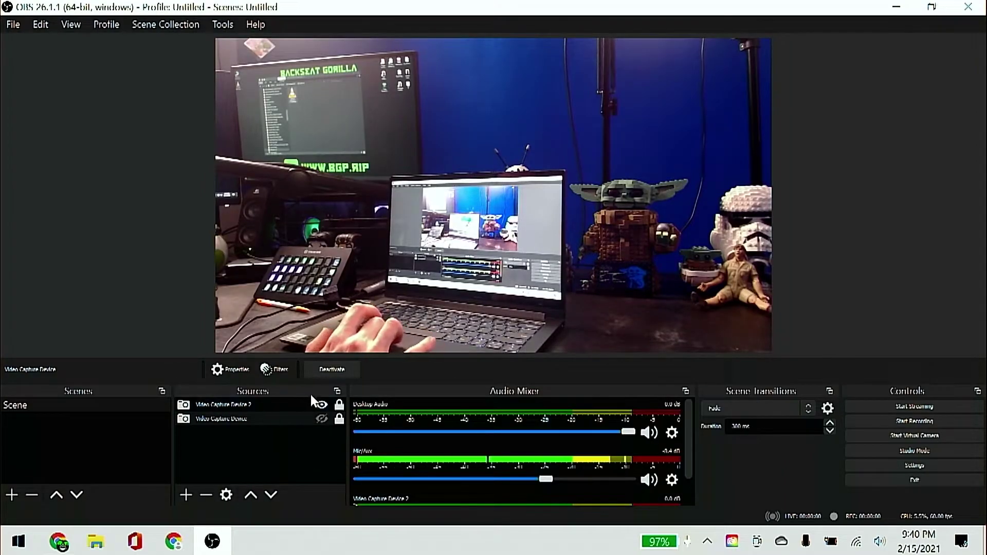
# Test switching the visibility between the two video capture sources, ending with Video Capture Device 2 shown and Video Capture Device hidden
pyautogui.click(322, 419)
pyautogui.click(322, 404)
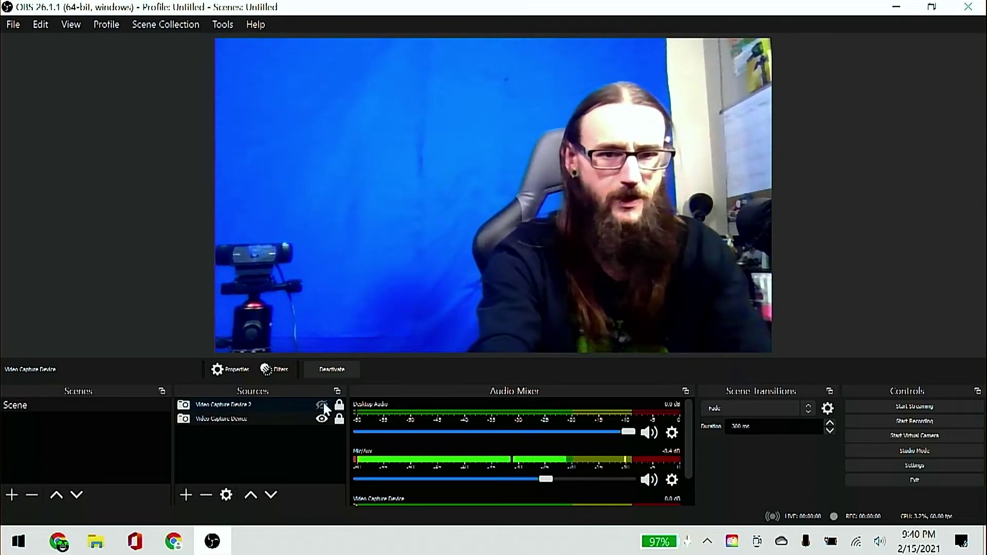
pyautogui.click(322, 404)
pyautogui.click(321, 419)
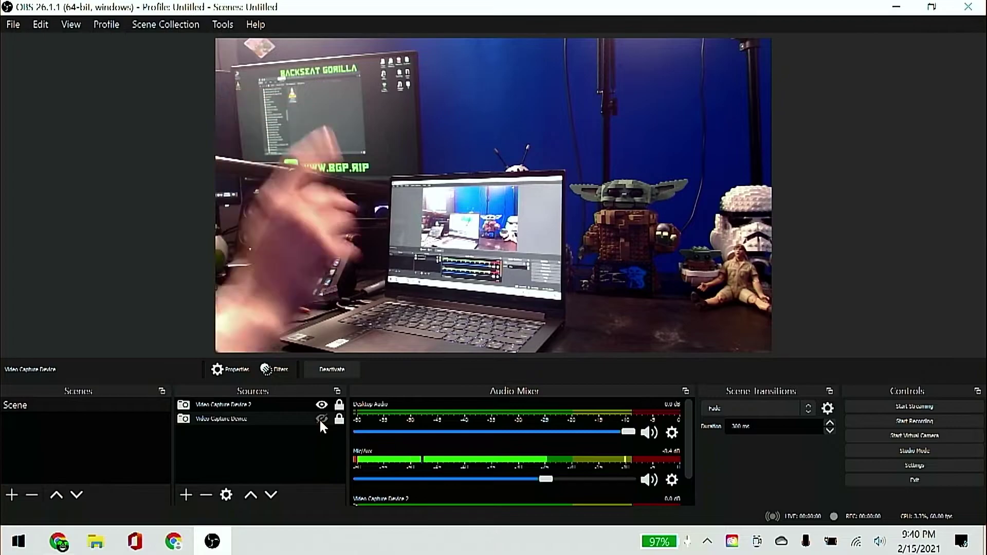
pyautogui.click(320, 418)
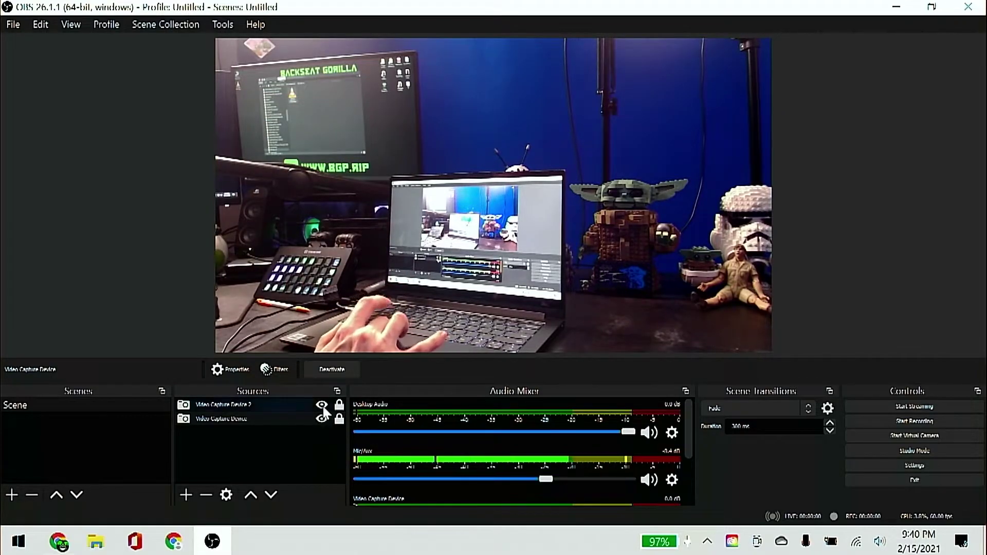
pyautogui.click(322, 404)
pyautogui.click(322, 405)
pyautogui.click(321, 421)
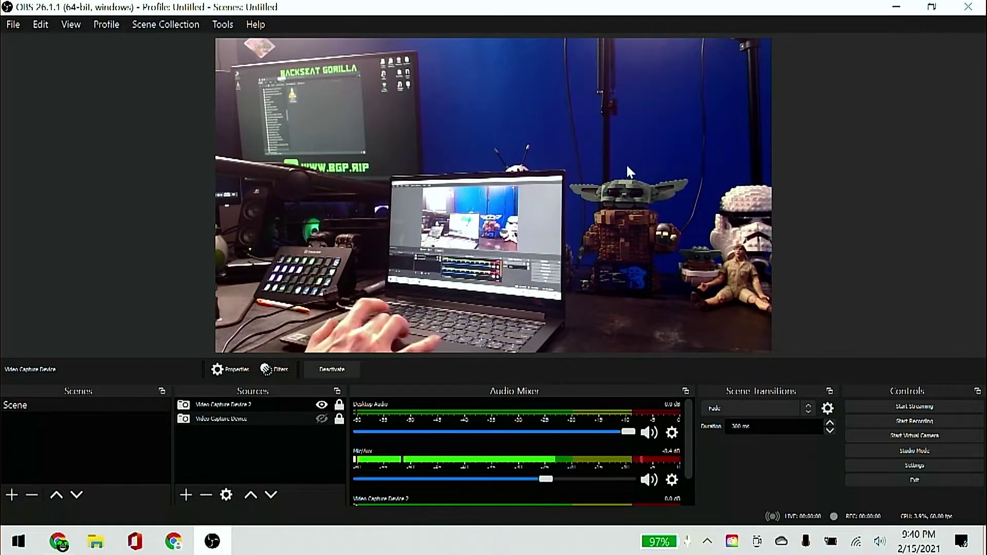
# Switch to YouTube in the Chrome browser and open the channel's YouTube Studio dashboard
pyautogui.click(899, 7)
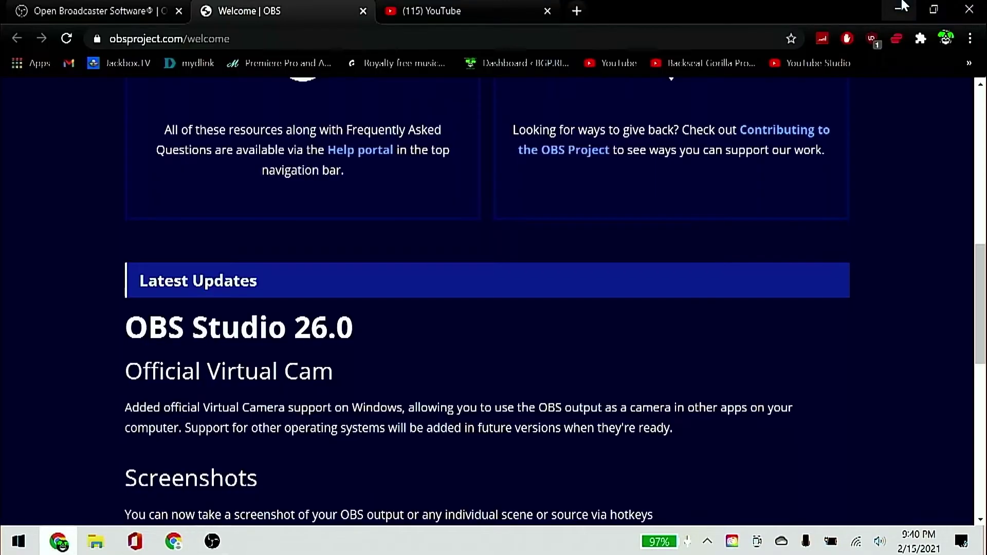
pyautogui.click(457, 12)
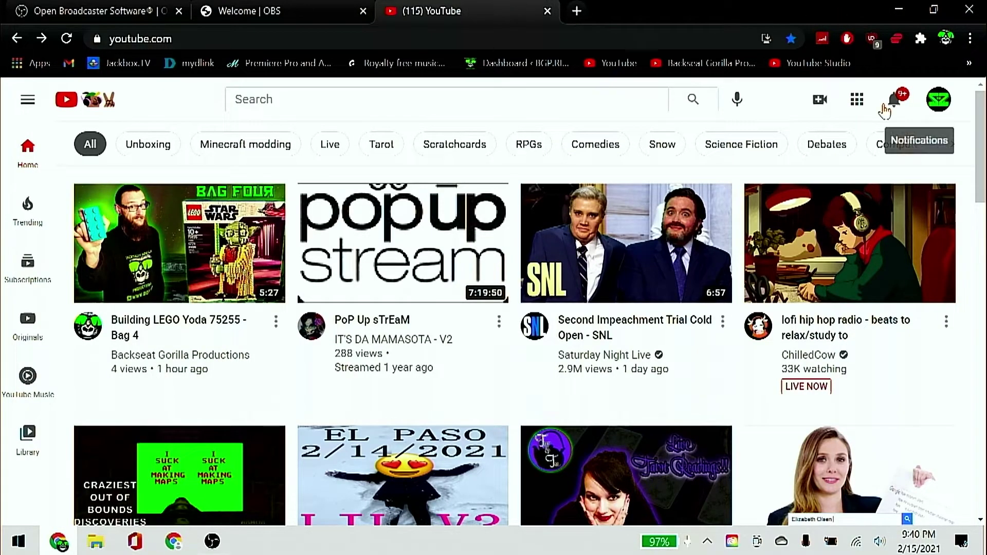
pyautogui.click(934, 102)
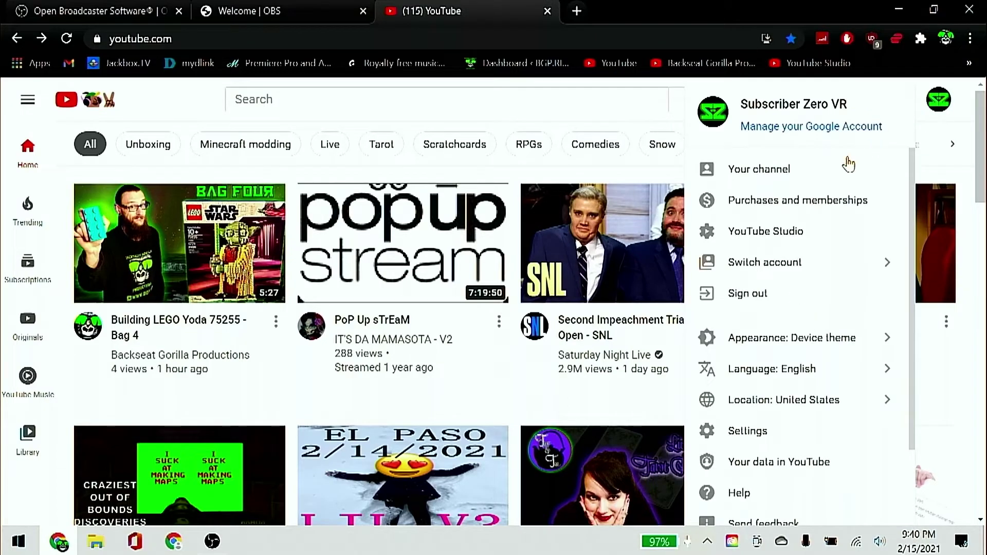
pyautogui.click(781, 238)
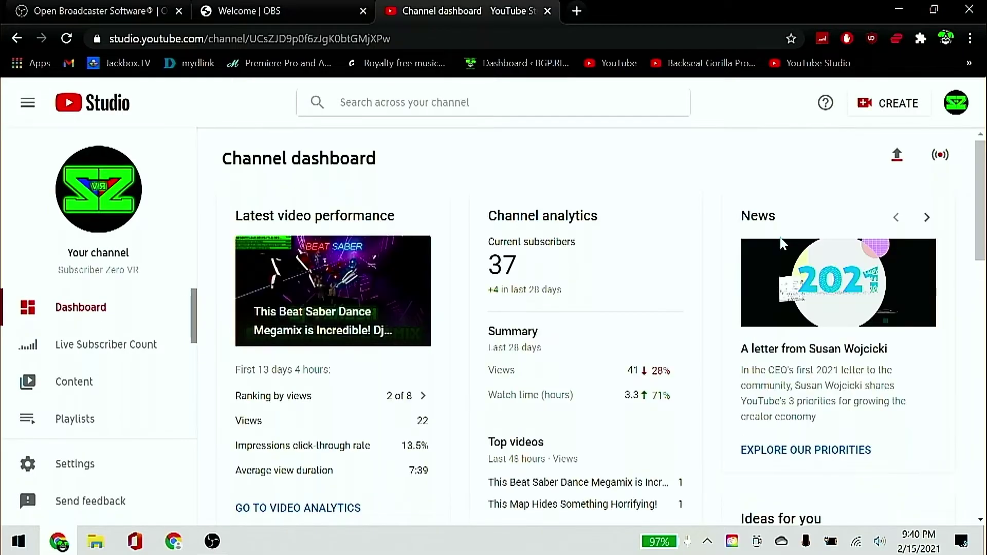
# Start the go-live setup in YouTube Studio, choosing a later date and streaming software as the stream type
pyautogui.click(864, 104)
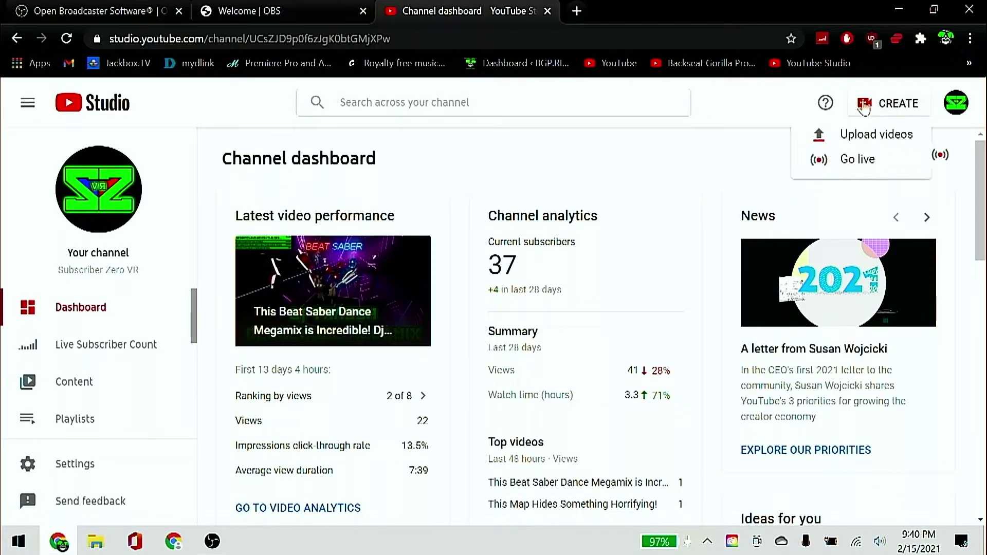
pyautogui.click(851, 160)
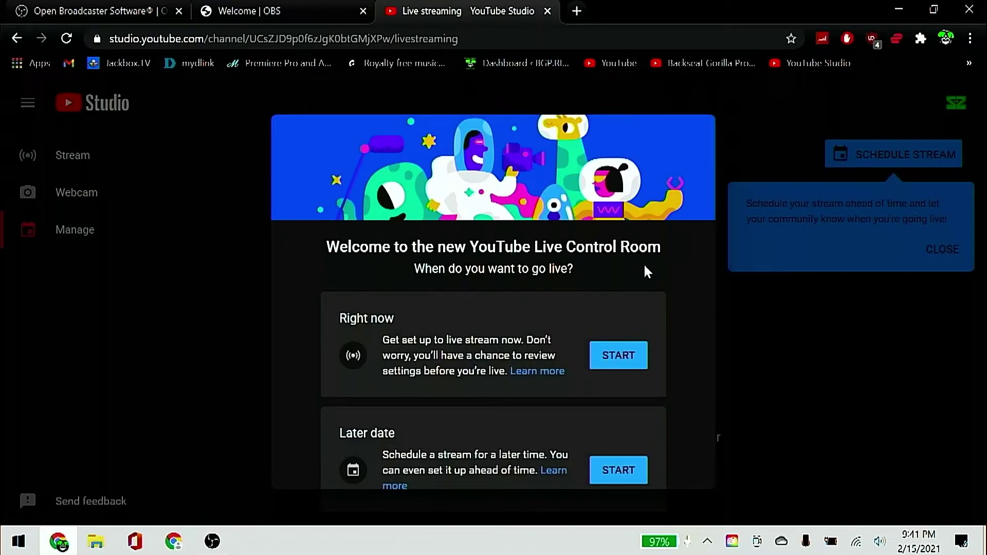
pyautogui.click(608, 474)
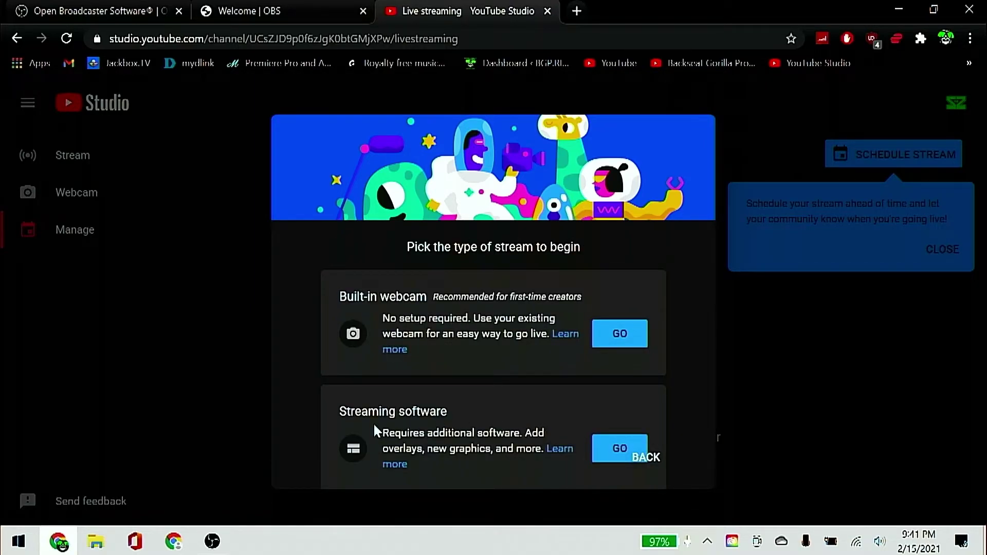
pyautogui.click(598, 447)
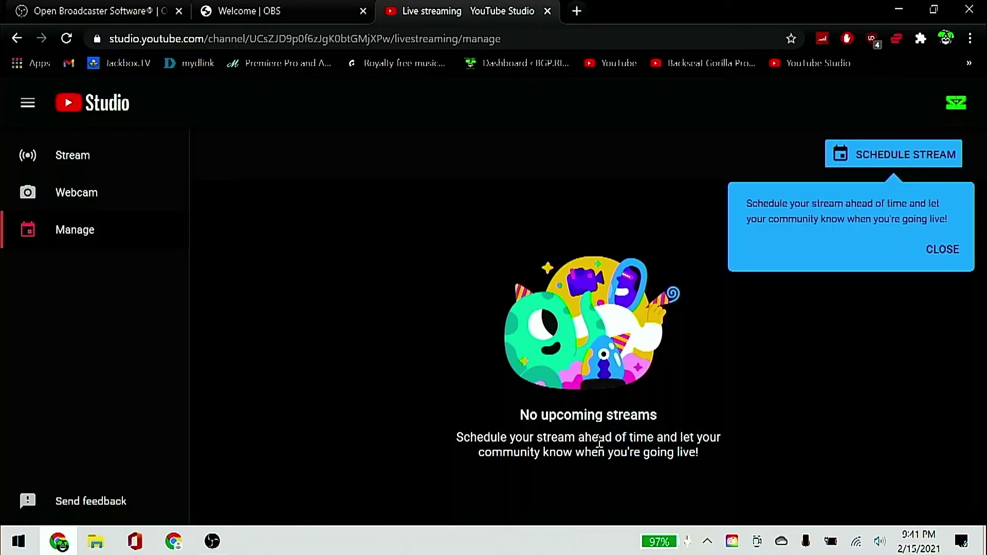
# Begin scheduling a new stream, title it Test and set its visibility to Private
pyautogui.click(850, 155)
pyautogui.tripleClick(495, 154)
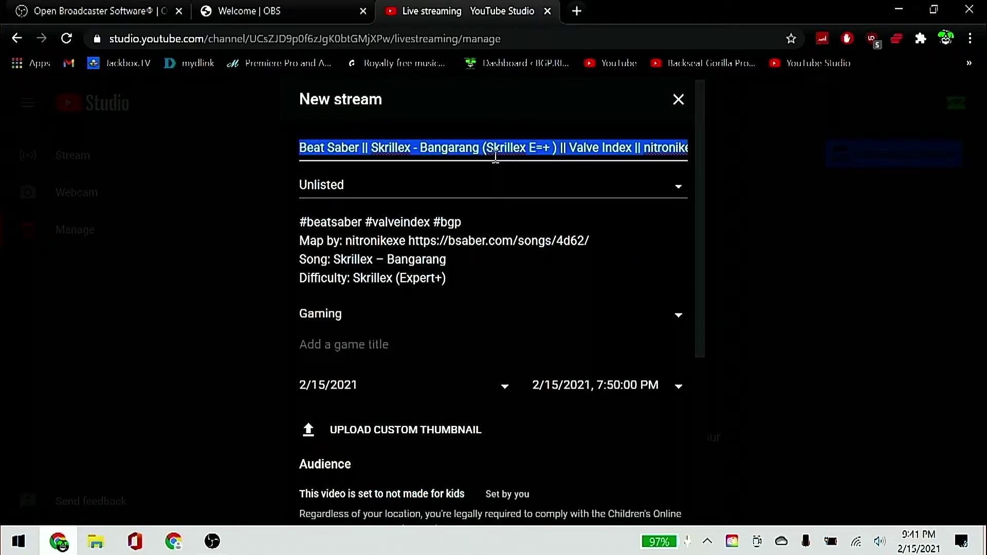
pyautogui.write('Test')
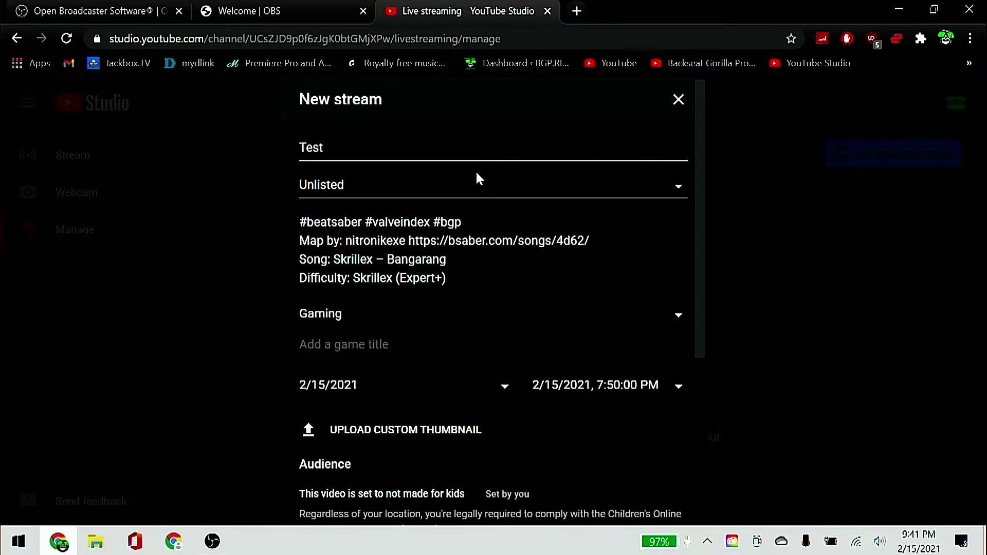
pyautogui.click(329, 190)
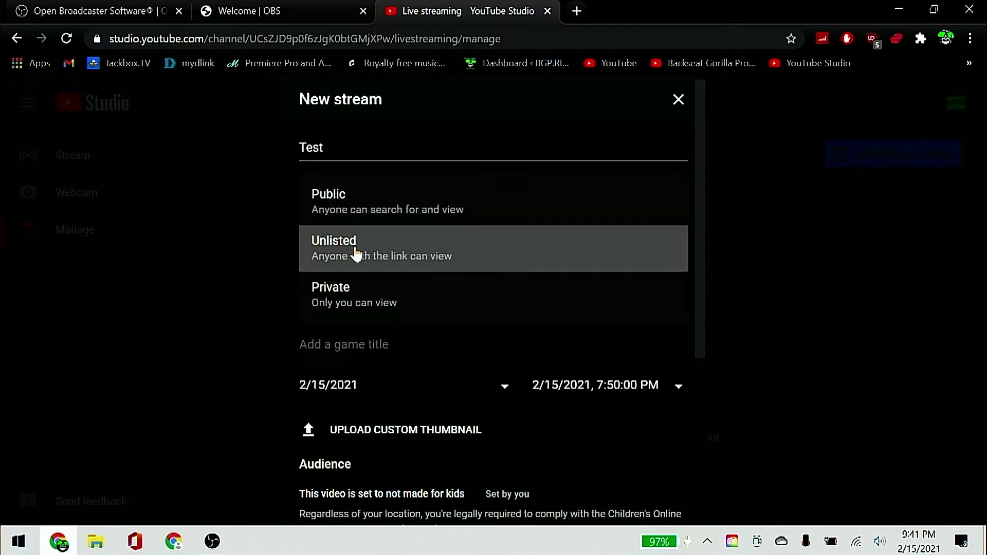
pyautogui.click(354, 295)
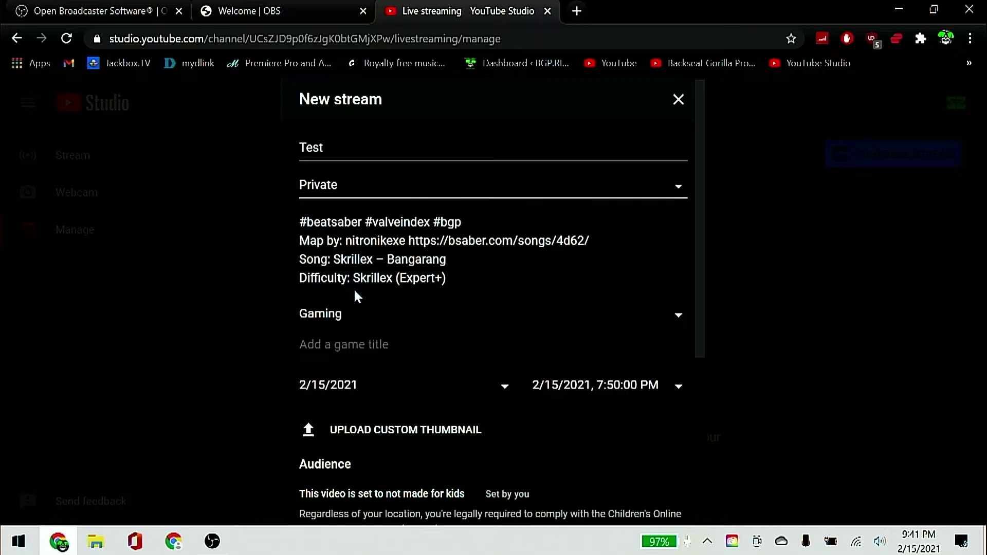
# Replace the new stream's entire description with the text "test"
pyautogui.tripleClick(425, 252)
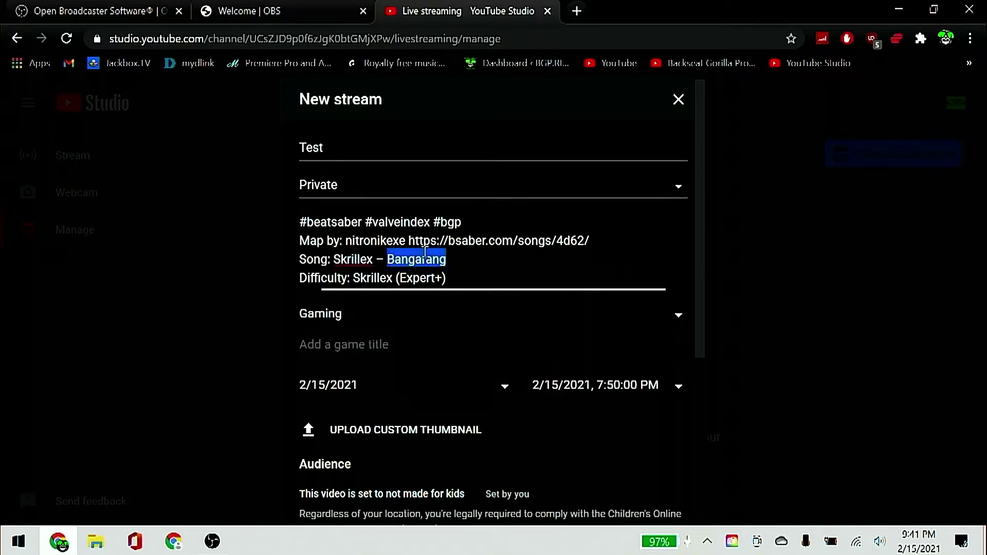
pyautogui.hotkey('ctrl', 'a')
pyautogui.press('BackSpace')
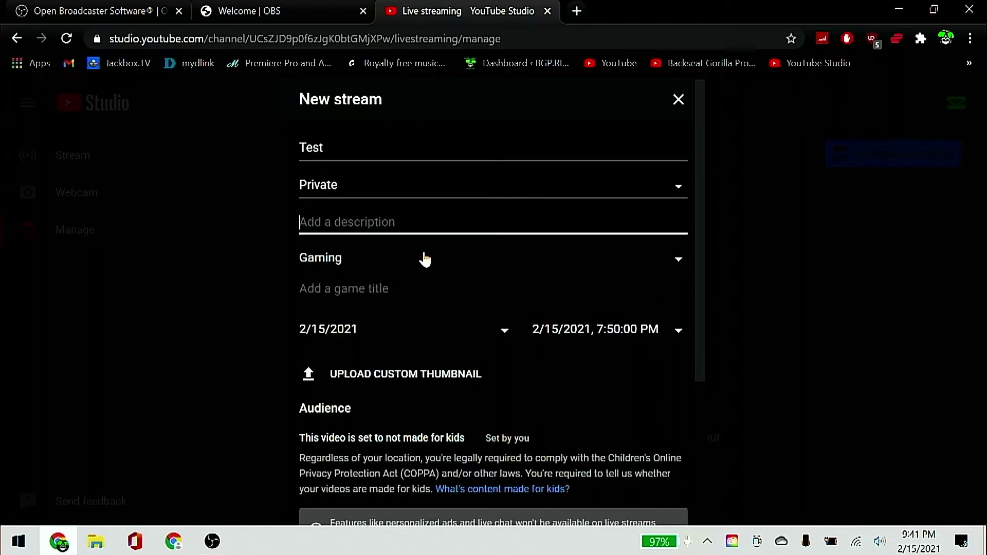
pyautogui.write('test')
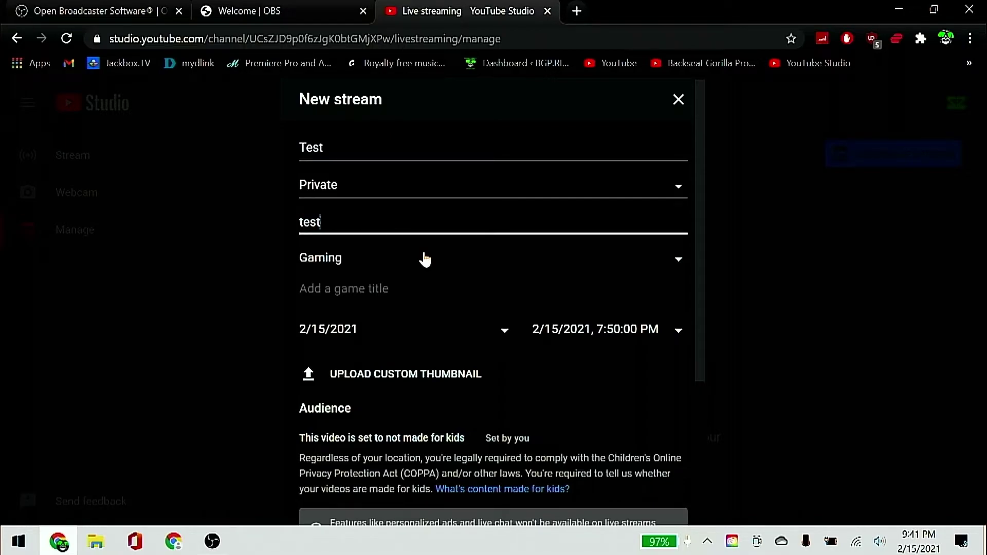
# Set the new stream's scheduled start time to 10:00:00 PM on 2/15/2021
pyautogui.scroll(-4, 416, 281)
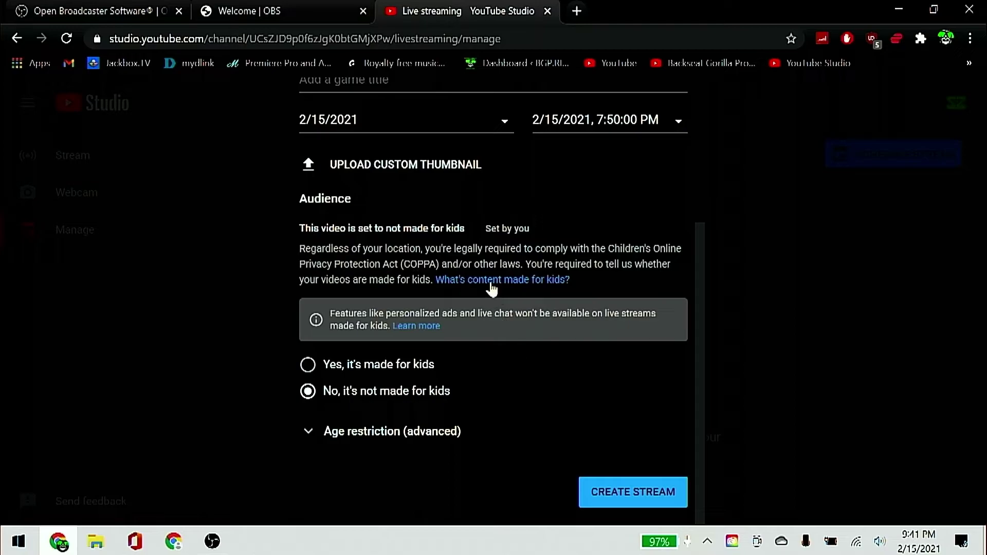
pyautogui.scroll(2, 492, 287)
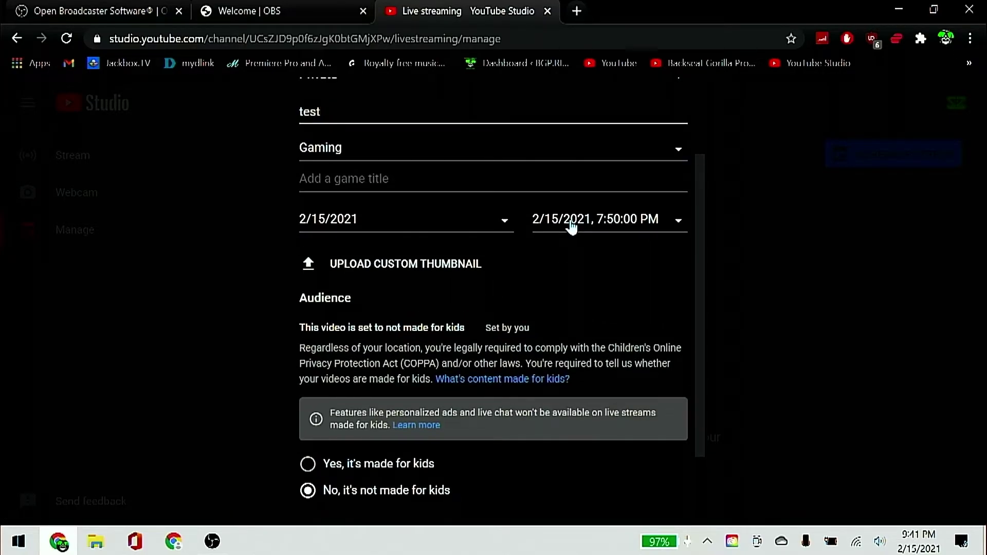
pyautogui.click(643, 224)
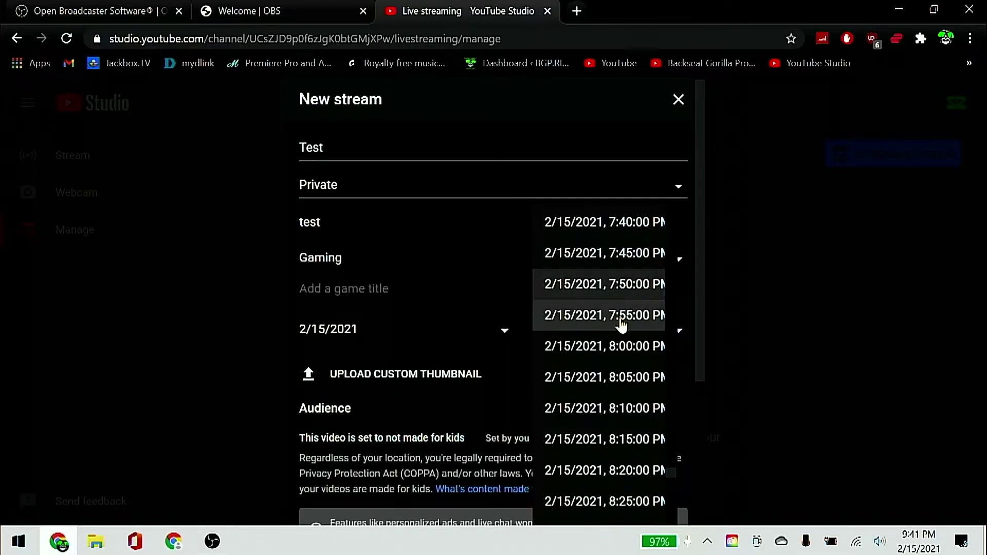
pyautogui.scroll(-6, 632, 414)
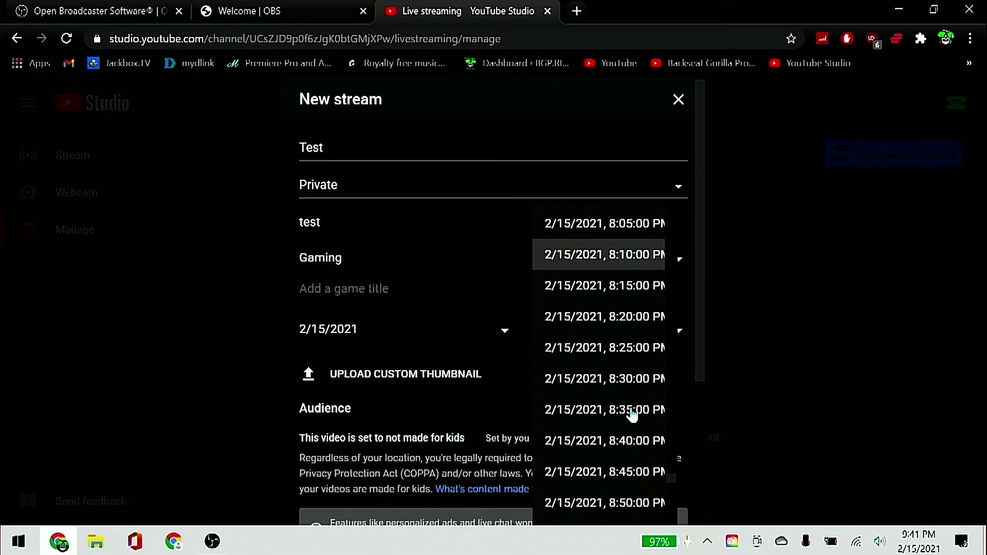
pyautogui.scroll(-5, 632, 414)
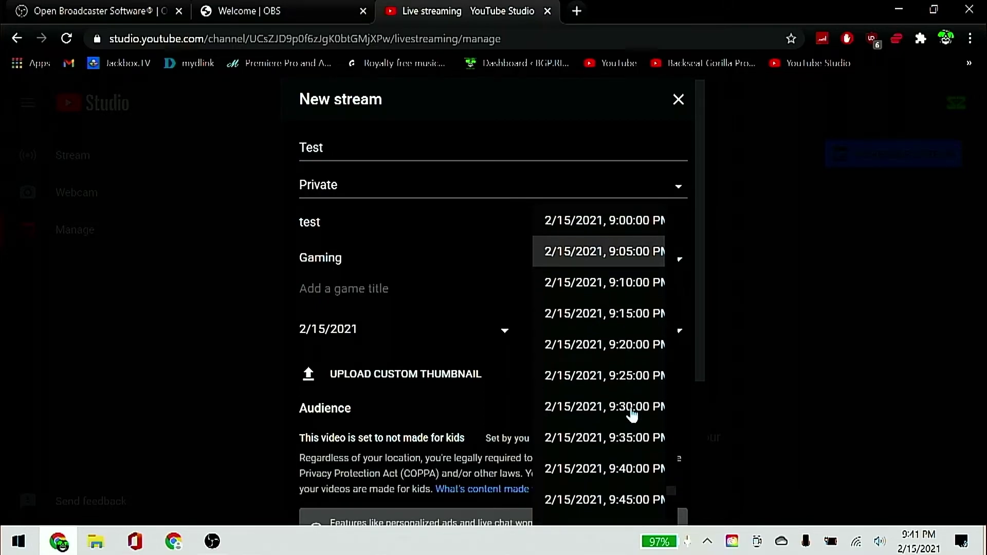
pyautogui.click(621, 434)
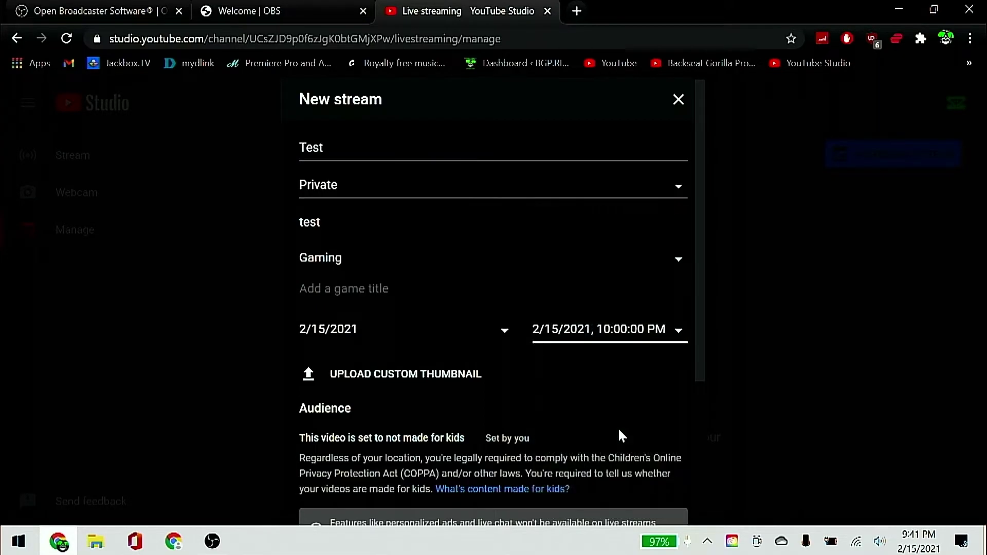
# Create the scheduled Test stream, edit its live chat settings to allow Live Chat to replay, and save them
pyautogui.scroll(-4, 610, 445)
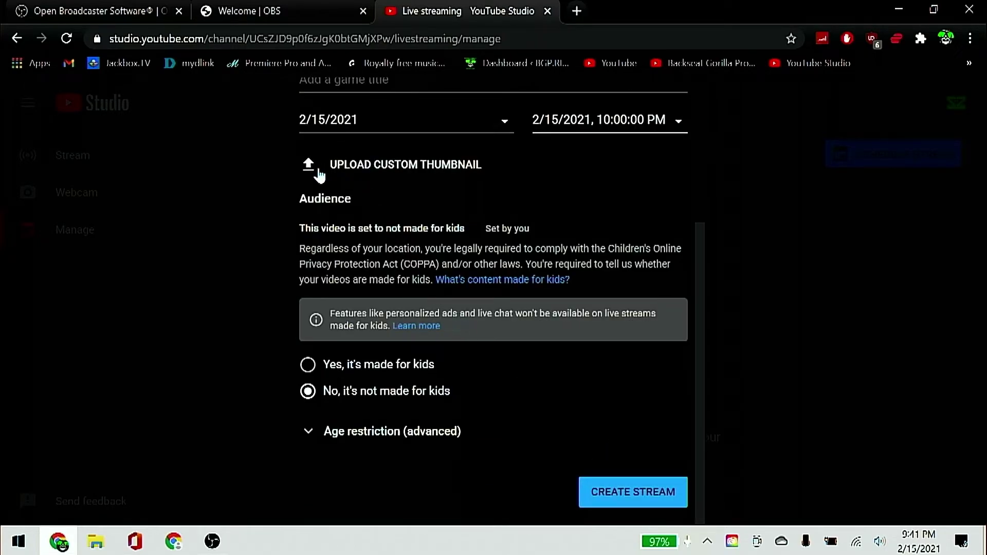
pyautogui.click(618, 503)
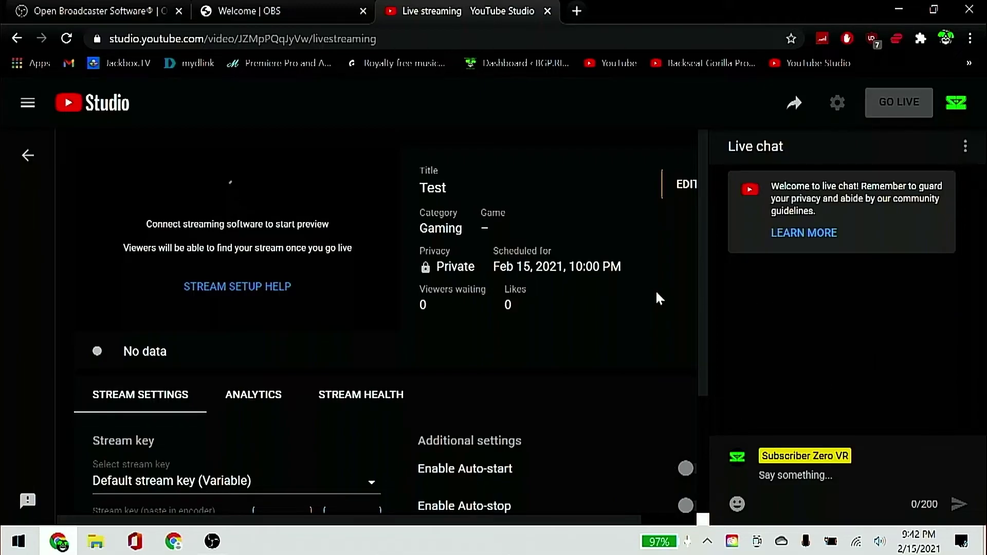
pyautogui.click(687, 191)
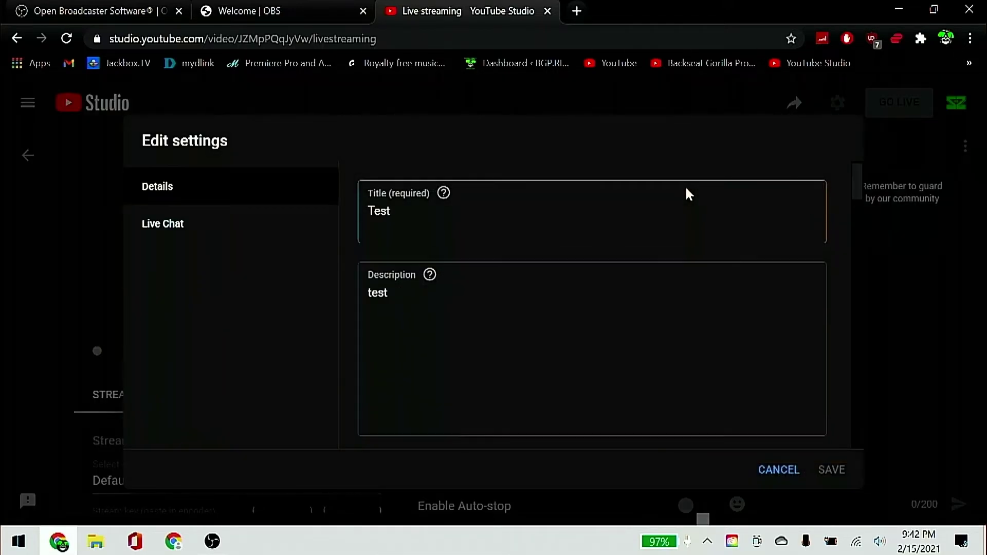
pyautogui.click(225, 231)
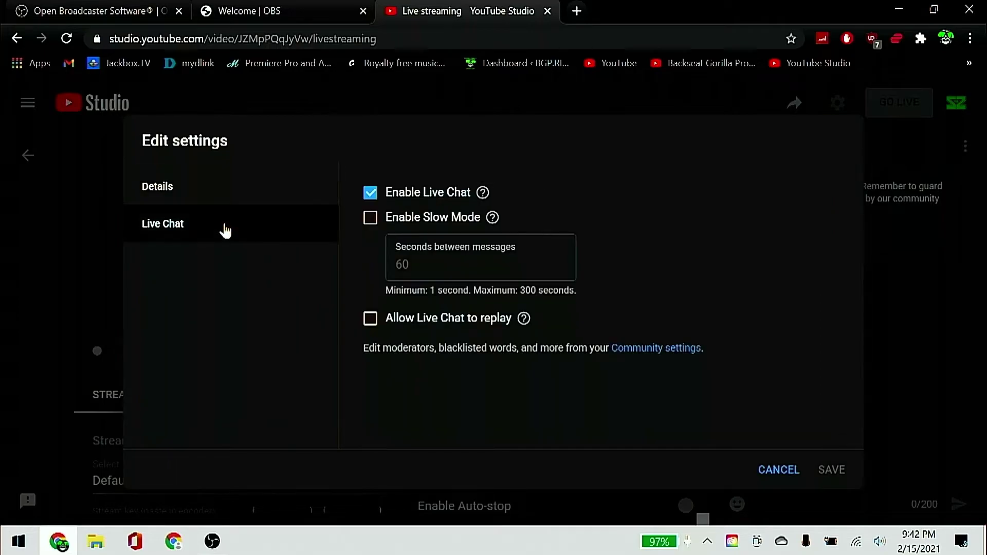
pyautogui.click(372, 325)
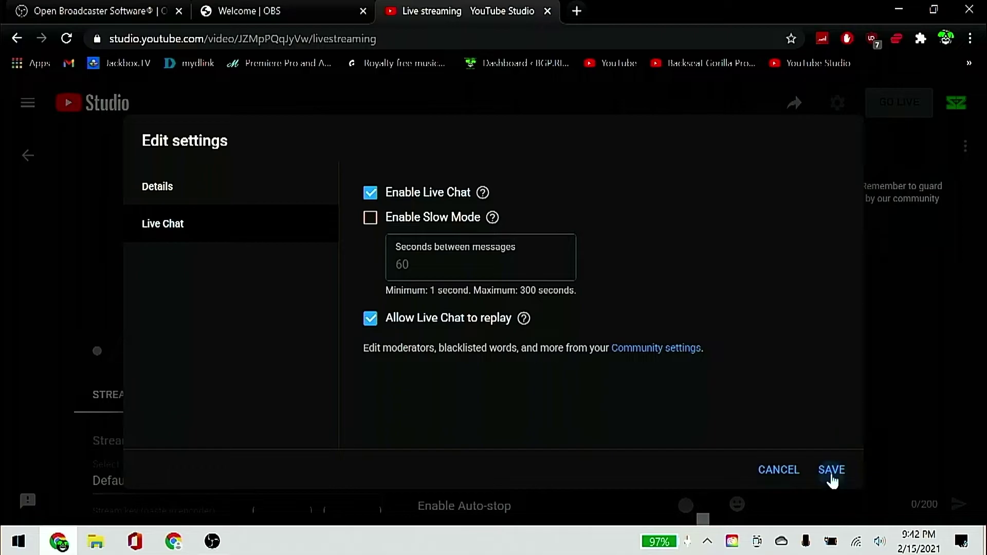
pyautogui.click(831, 471)
# Copy the stream key from the YouTube stream settings and paste it as the Stream Key in the OBS stream settings
pyautogui.scroll(-3, 446, 358)
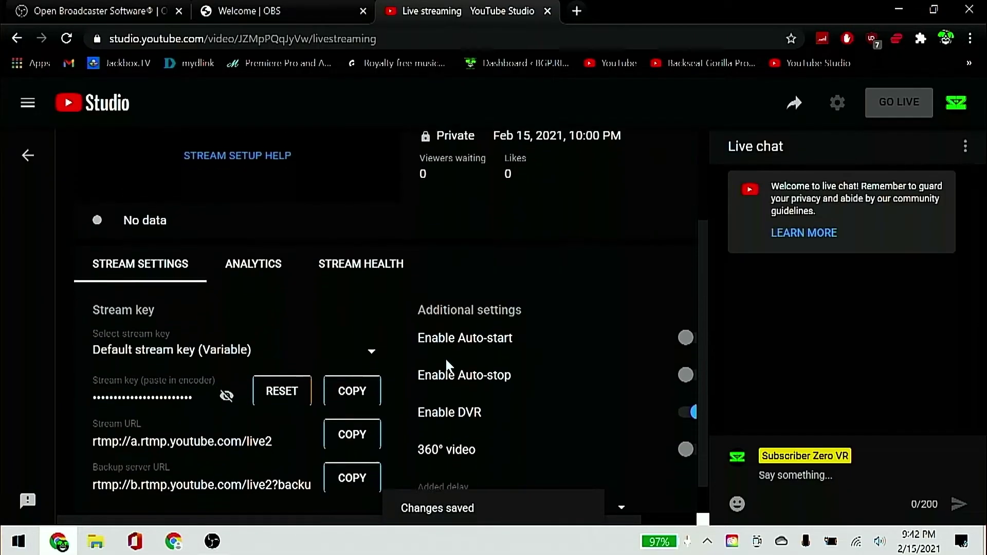
pyautogui.scroll(-3, 446, 363)
pyautogui.scroll(1, 446, 362)
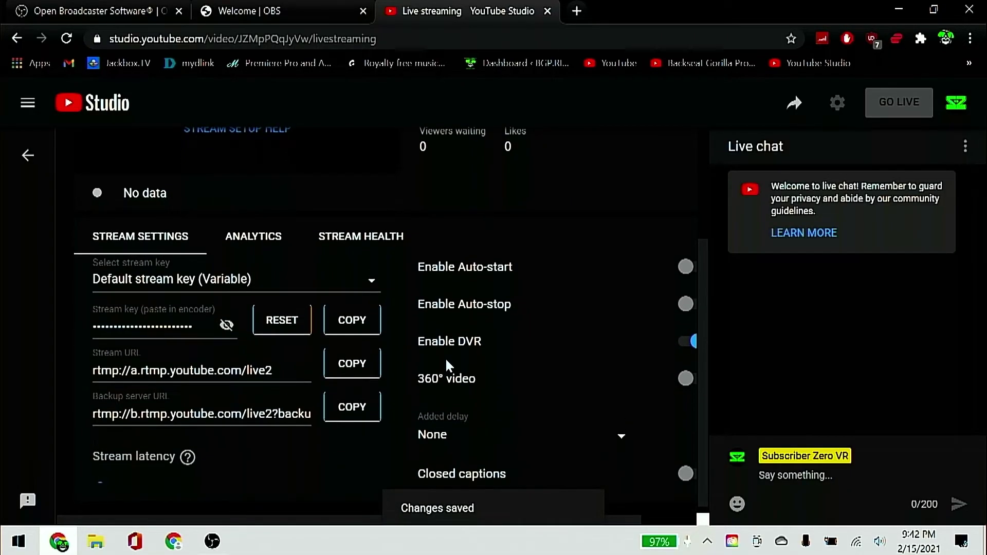
pyautogui.scroll(1, 446, 360)
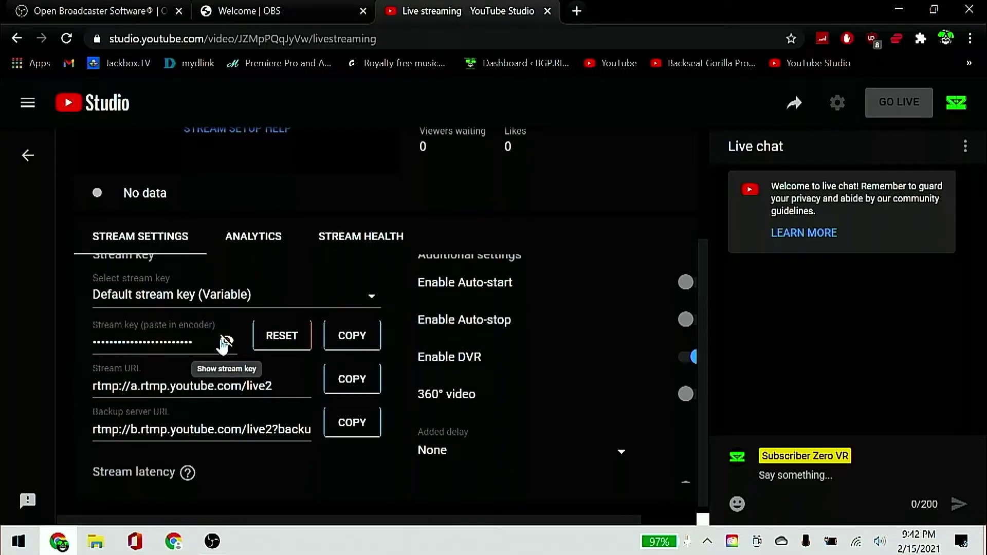
pyautogui.click(353, 339)
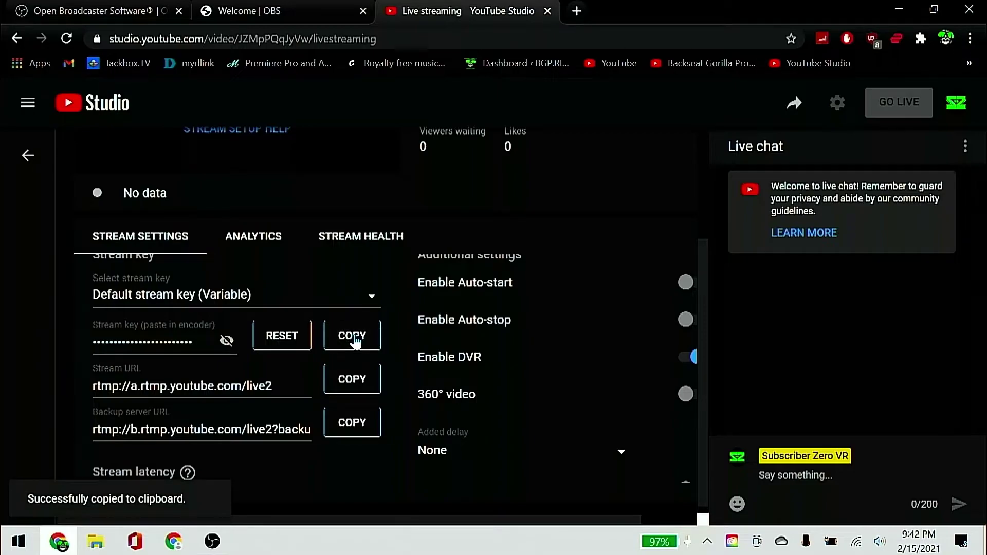
pyautogui.click(217, 545)
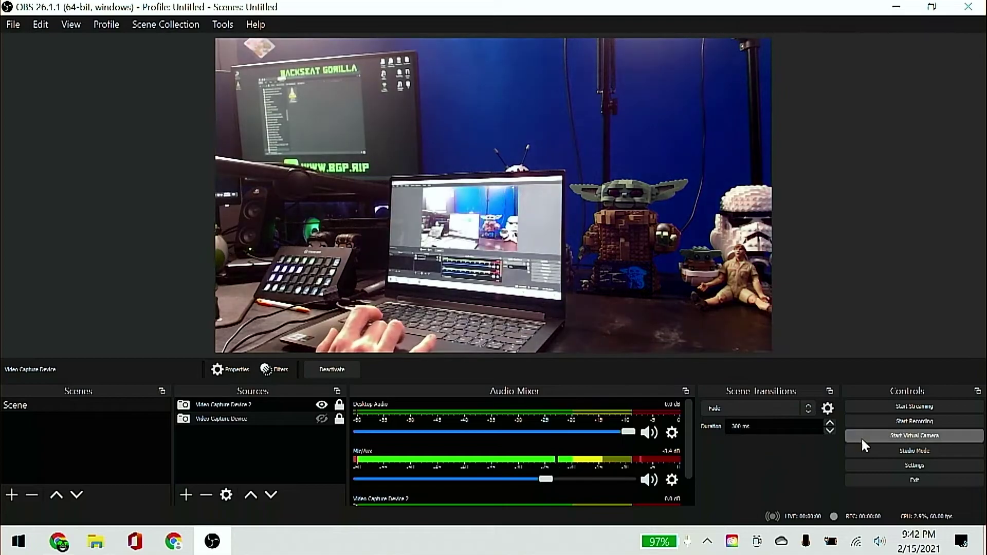
pyautogui.click(873, 466)
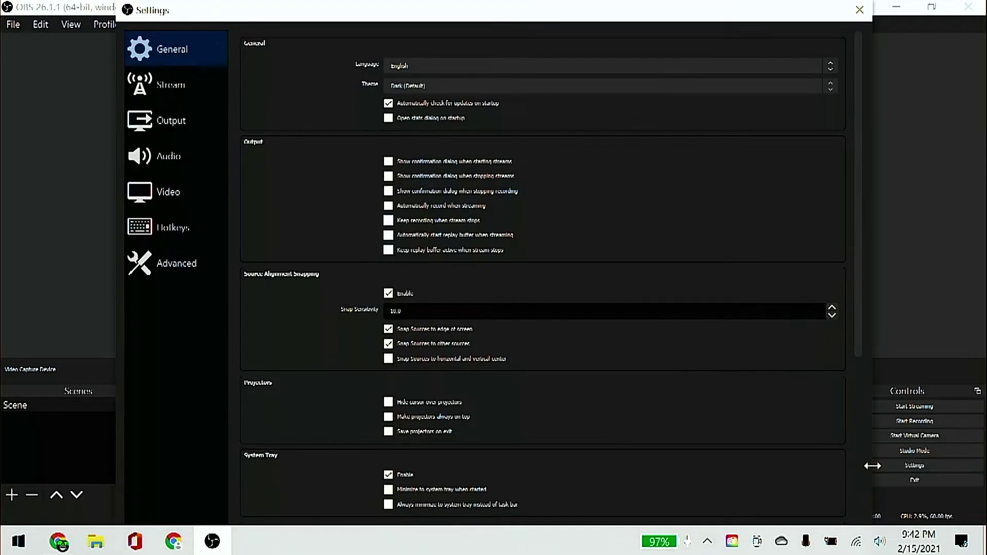
pyautogui.click(183, 87)
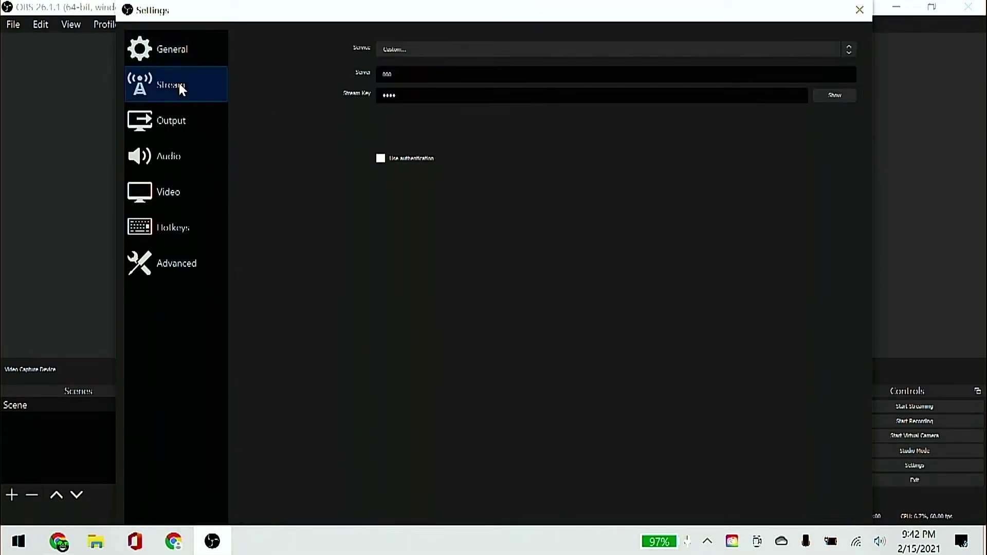
pyautogui.doubleClick(430, 93)
pyautogui.hotkey('ctrl', 'v')
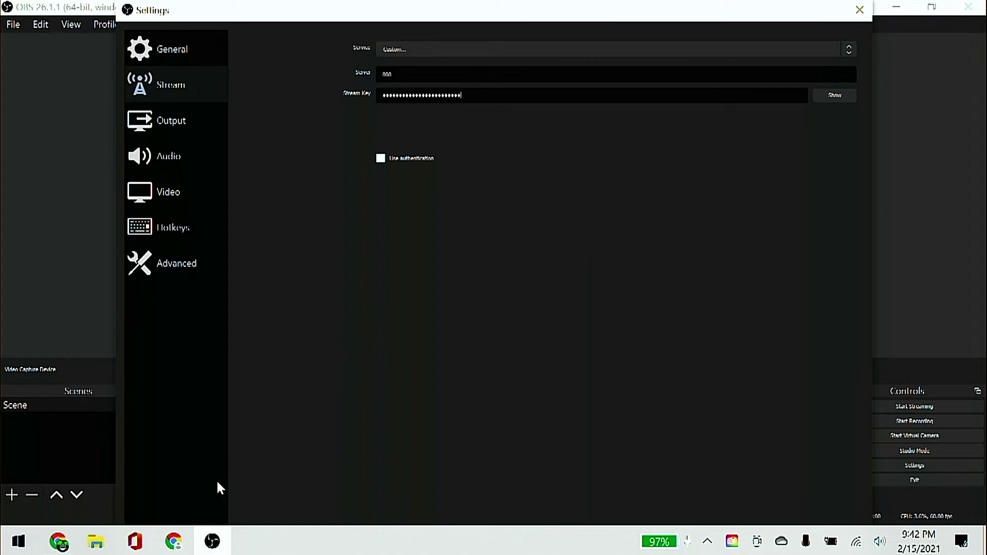
# Copy the primary stream URL from YouTube Studio and set it as the custom Server in OBS: rtmp://a.rtmp.youtube.com/live2
pyautogui.click(175, 537)
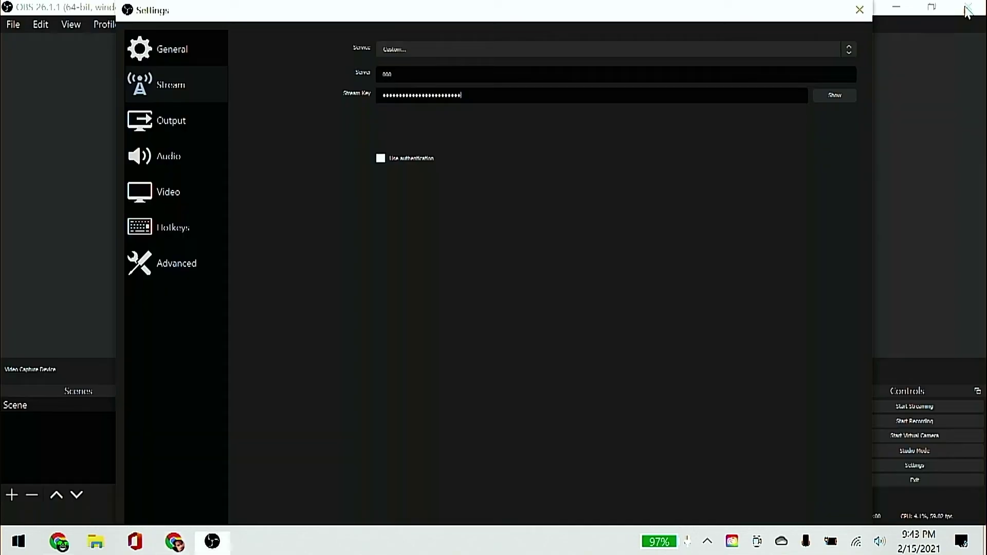
pyautogui.click(175, 537)
pyautogui.click(58, 544)
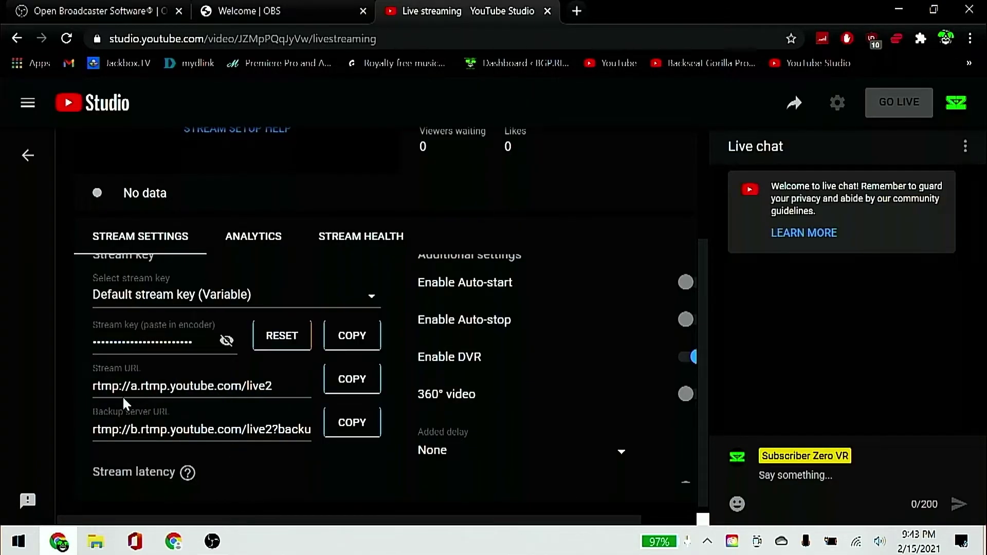
pyautogui.click(351, 389)
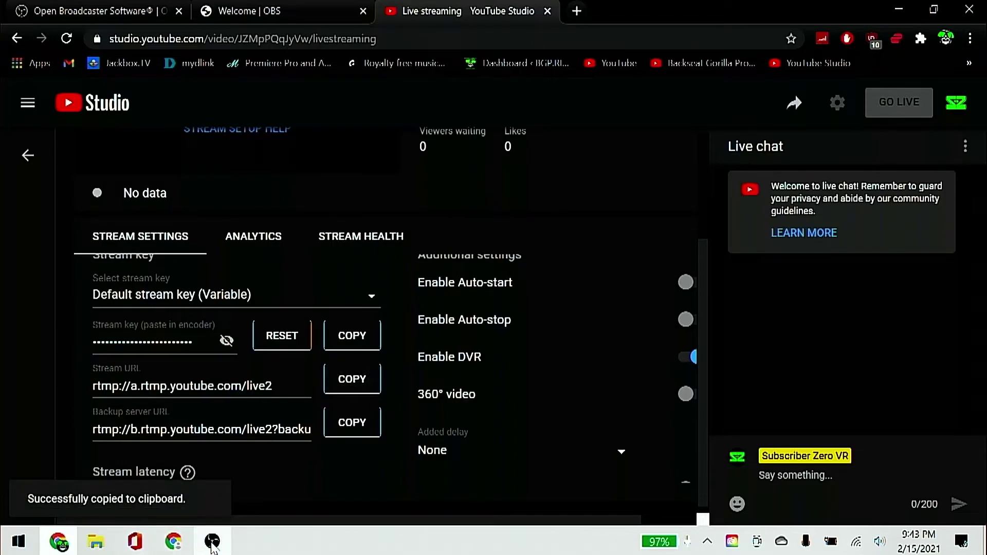
pyautogui.click(212, 544)
pyautogui.doubleClick(423, 77)
pyautogui.hotkey('ctrl', 'v')
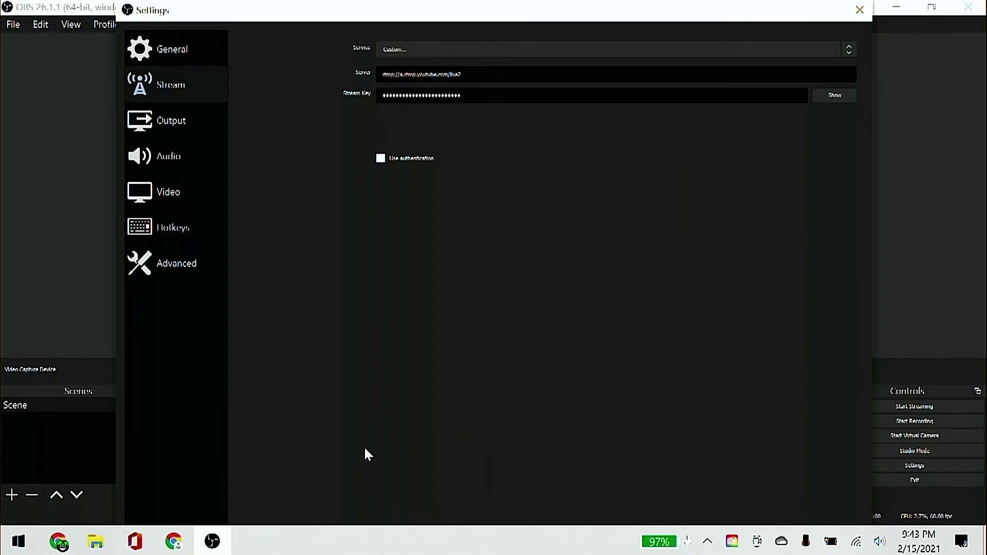
# Return to YouTube Studio and set the stream latency to Ultra low-latency
pyautogui.click(60, 543)
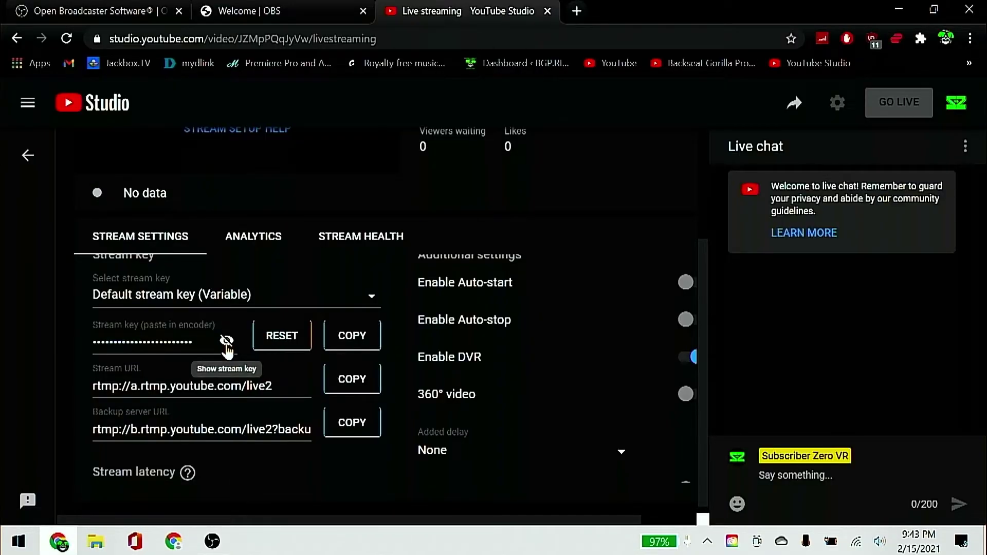
pyautogui.scroll(-2, 283, 394)
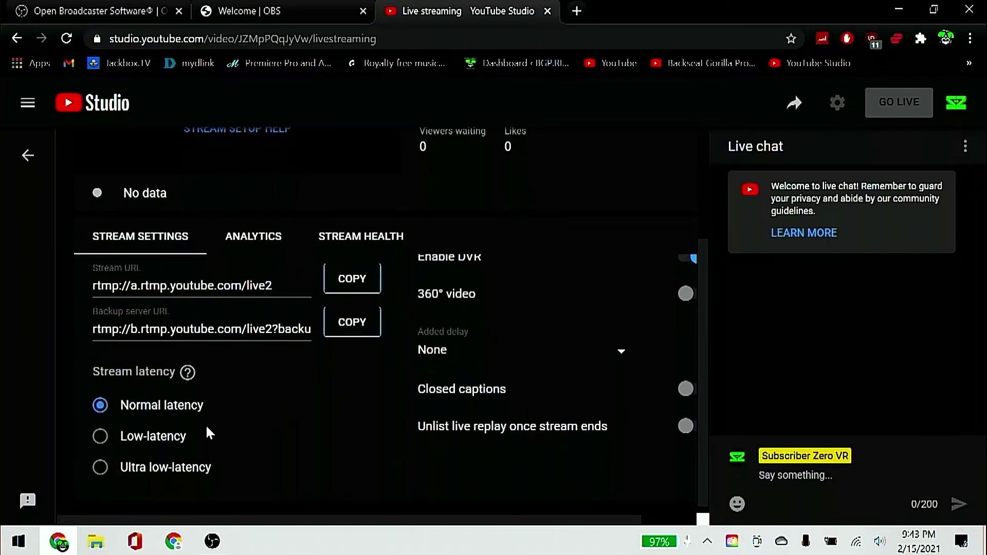
pyautogui.click(100, 468)
pyautogui.scroll(2, 393, 373)
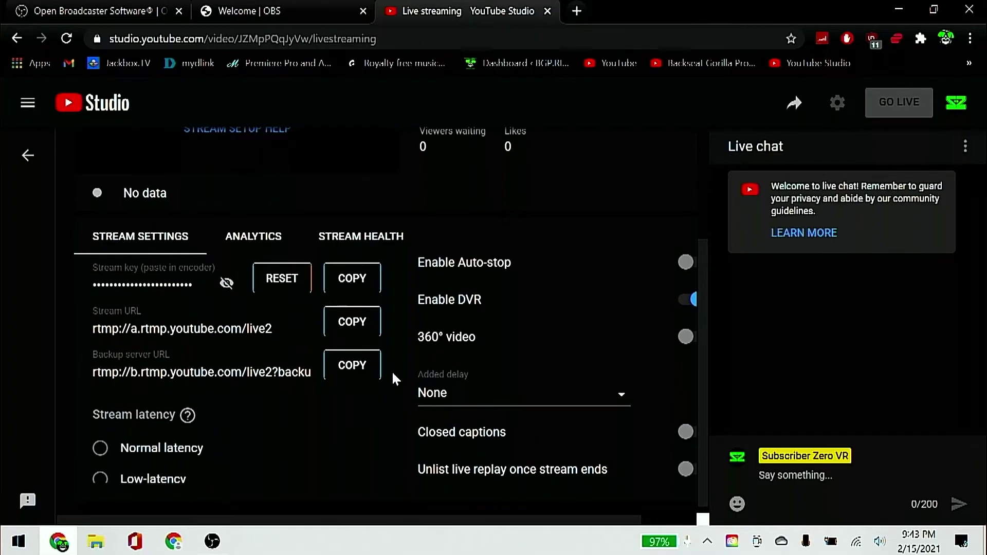
pyautogui.scroll(1, 393, 379)
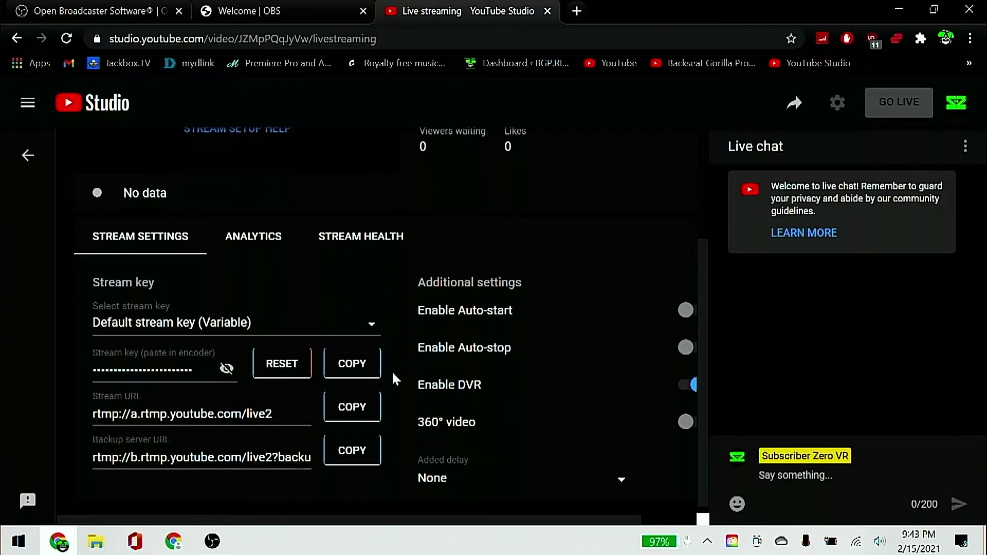
pyautogui.hscroll(2, 392, 372)
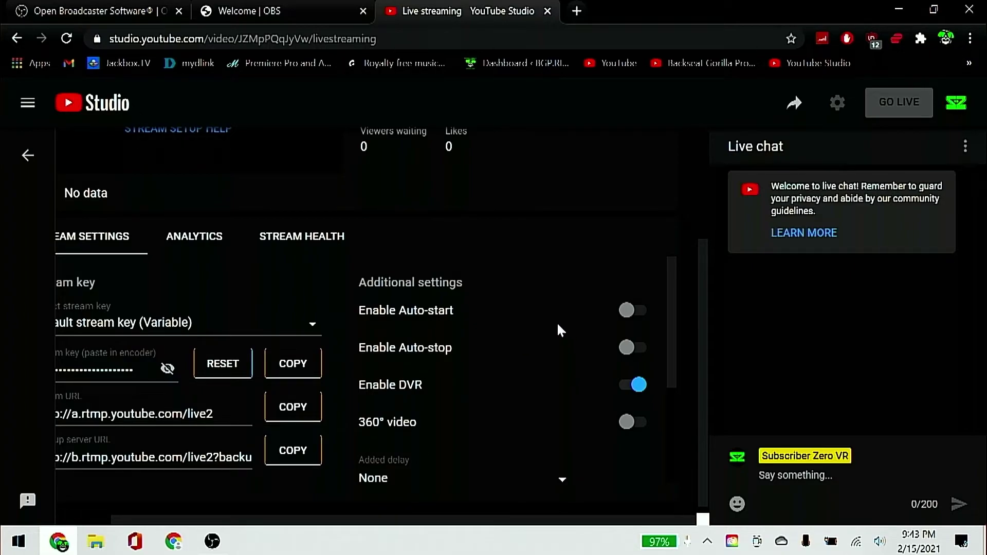
# Switch to OBS, move the Settings window fully into view, and save the stream settings
pyautogui.click(212, 543)
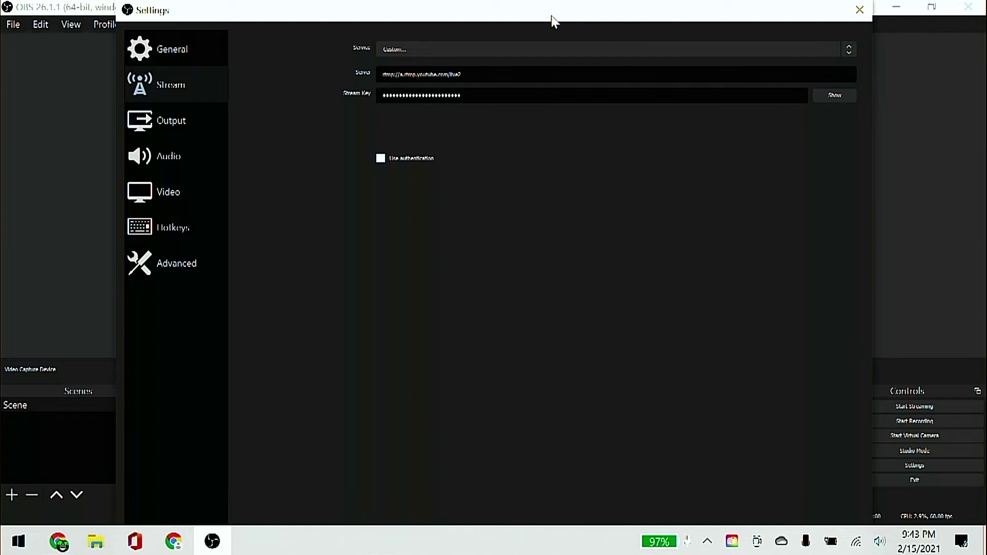
pyautogui.moveTo(454, 4); pyautogui.dragTo(403, 41)
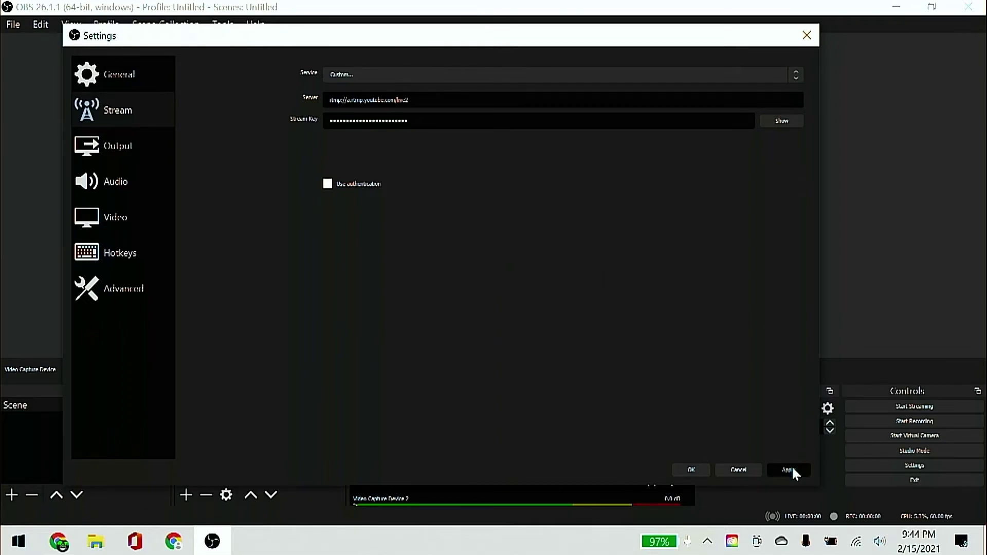
pyautogui.click(682, 471)
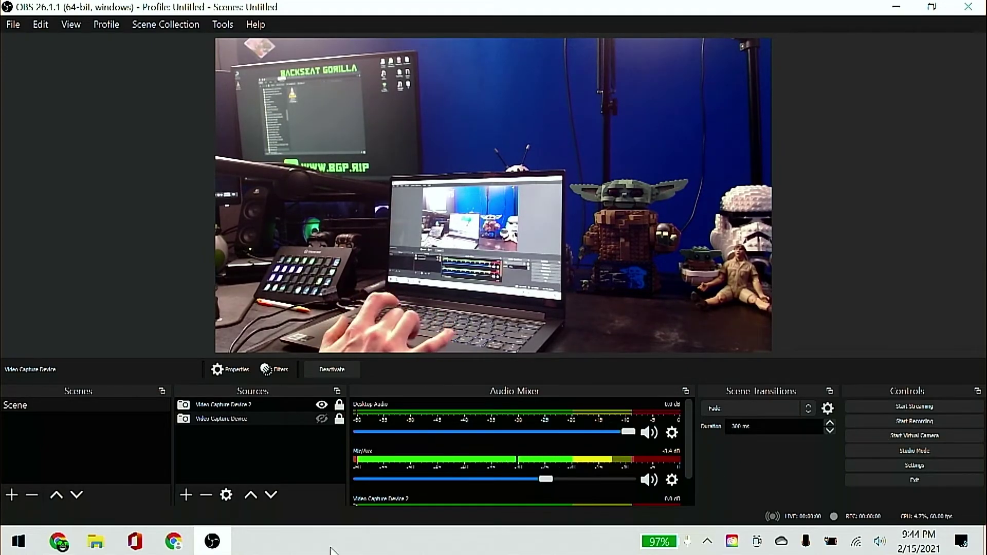
# Start streaming from OBS and check the stream's preview and connection status in YouTube Studio
pyautogui.click(60, 544)
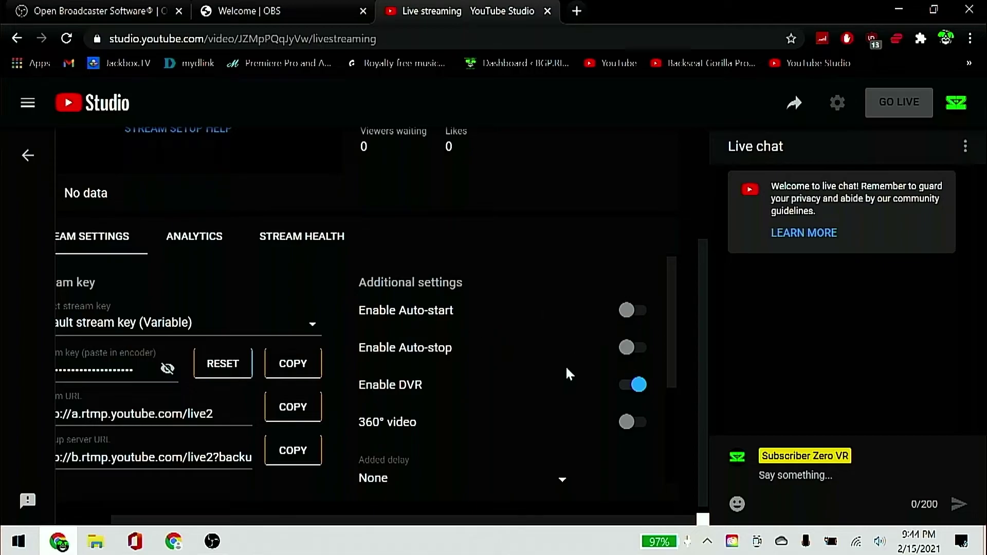
pyautogui.click(211, 542)
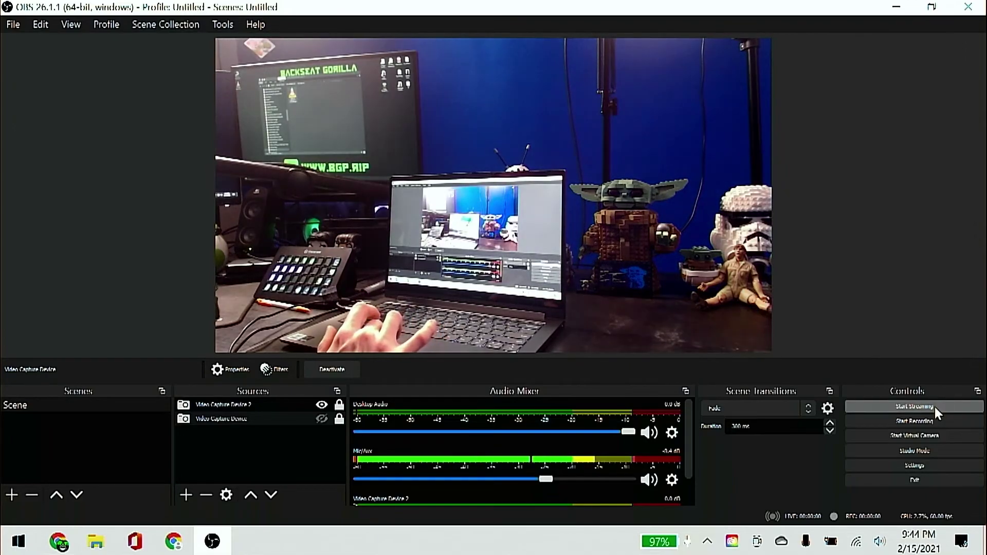
pyautogui.click(934, 406)
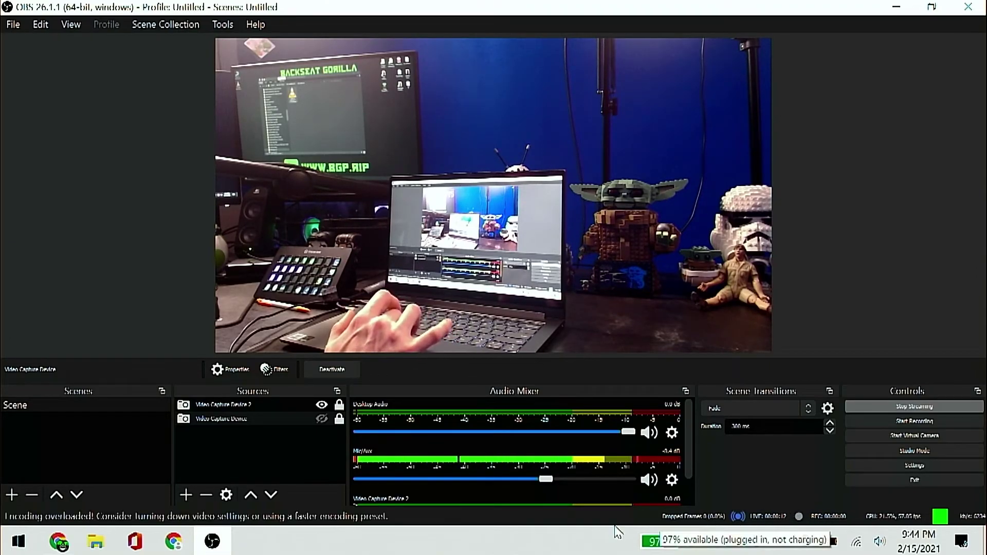
pyautogui.click(58, 545)
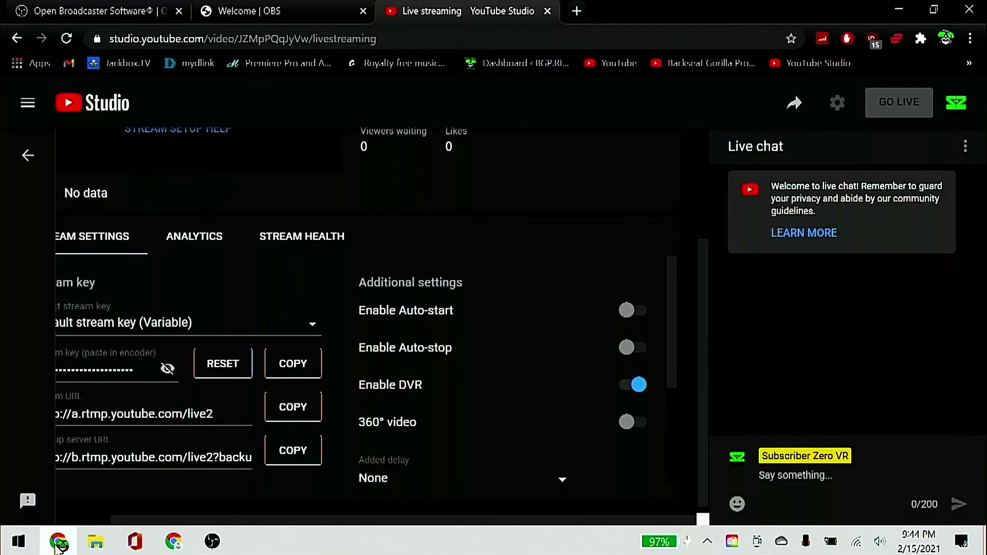
pyautogui.scroll(3, 254, 453)
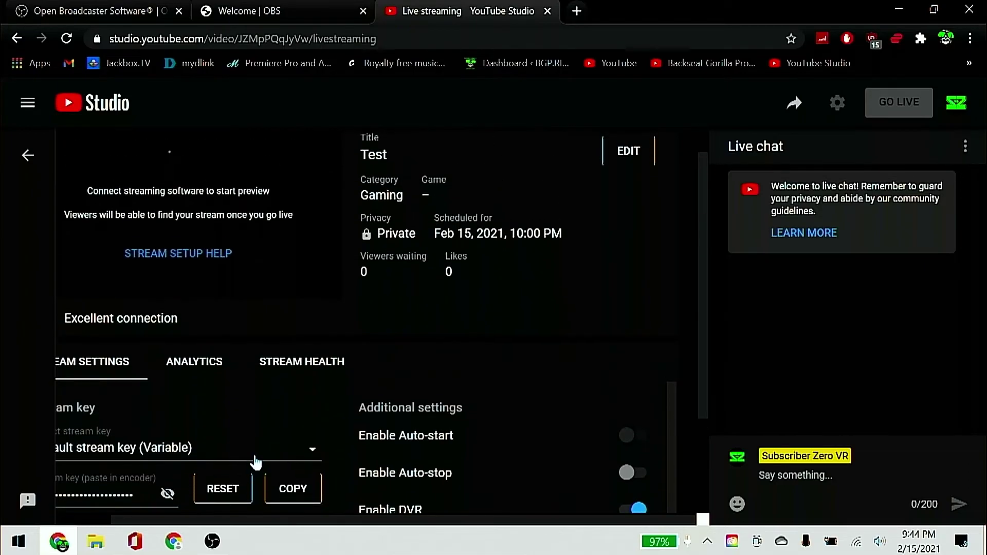